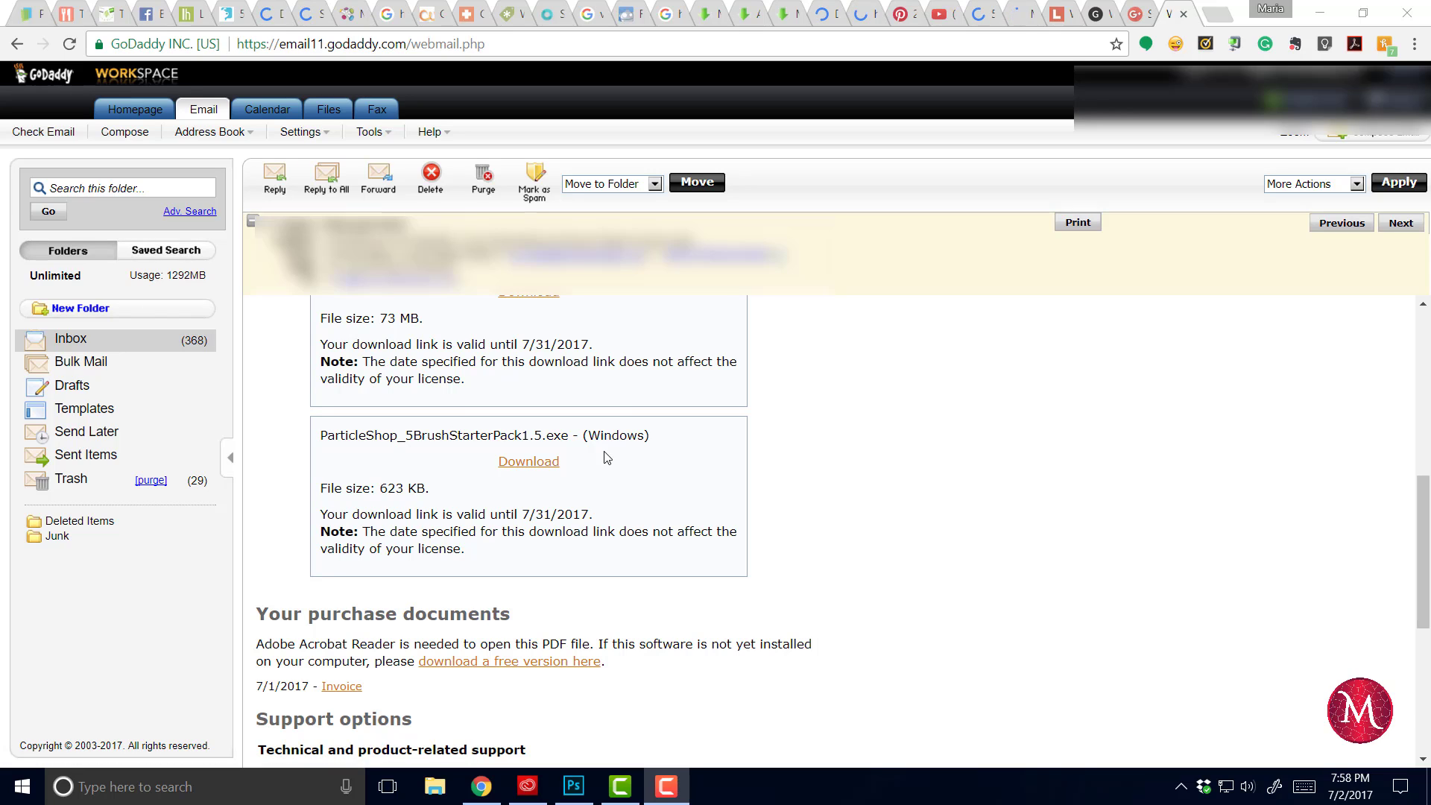
- Bring the dog photo forward in Photoshop and close the Filter menu without choosing a filter
{"action": "left_click", "coordinate": [577, 783]}
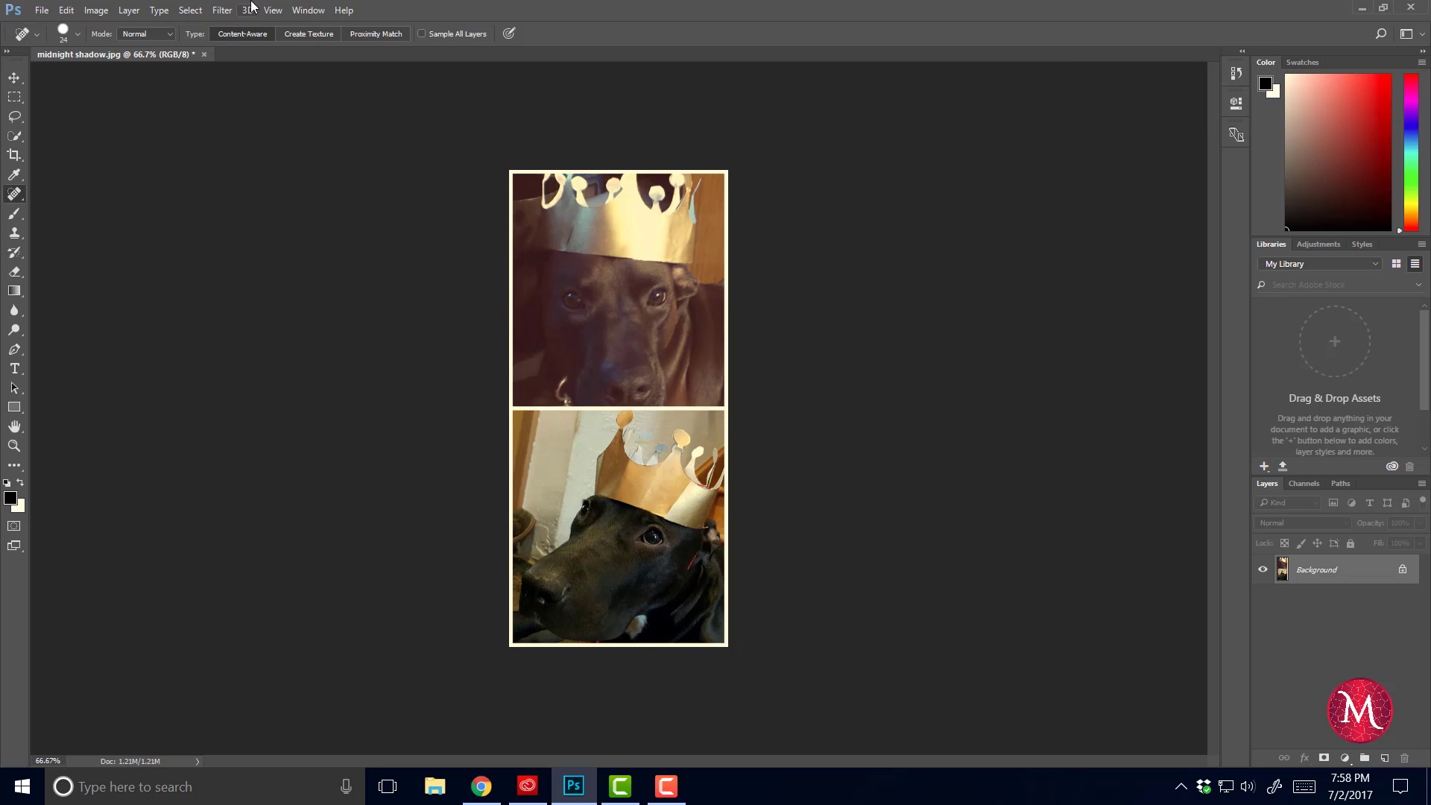
{"action": "left_click", "coordinate": [221, 10]}
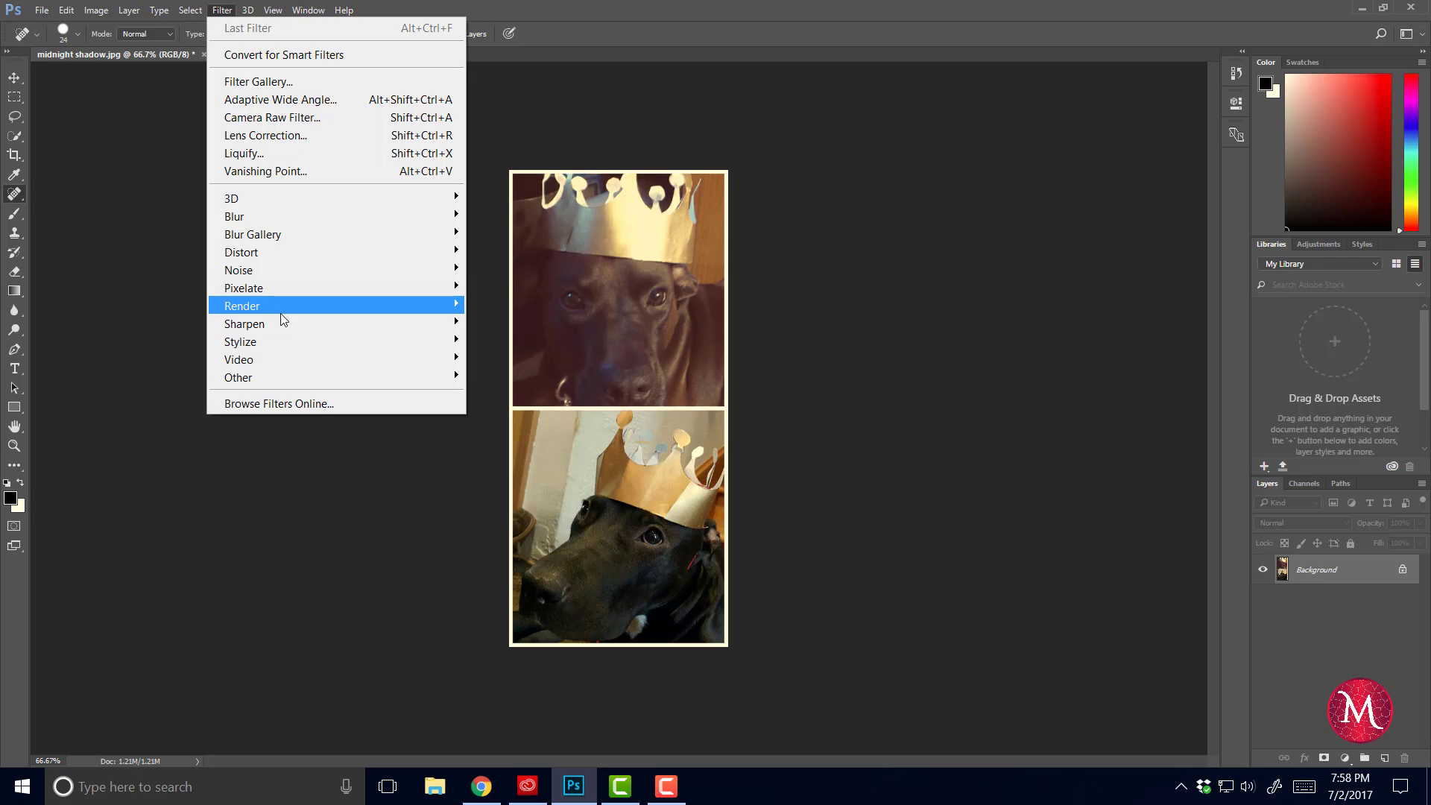
{"action": "left_click", "coordinate": [295, 456]}
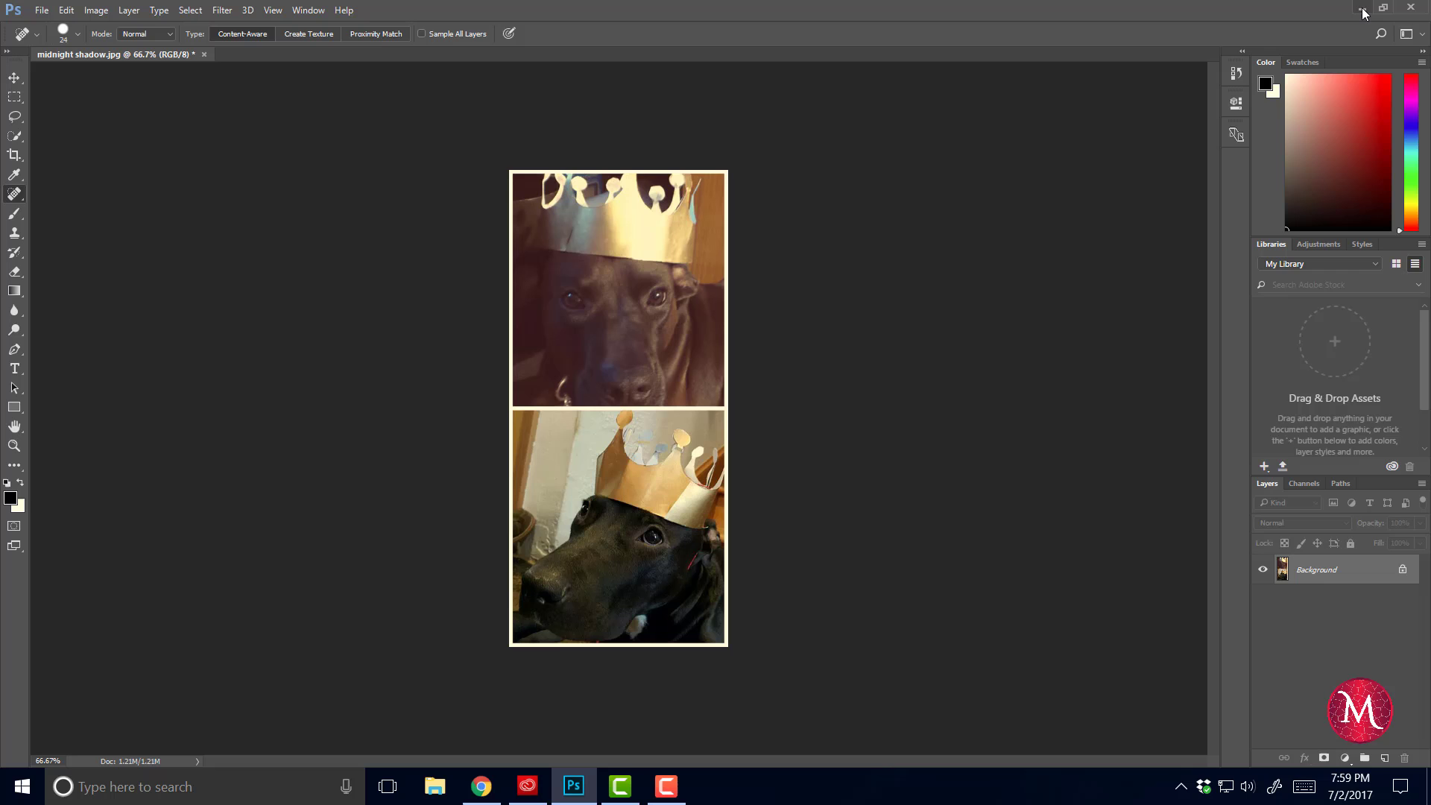
- Download ParticleShop_5BrushStarterPack1.5.exe into Downloads from the webmail and launch its installer
{"action": "left_click", "coordinate": [1362, 11]}
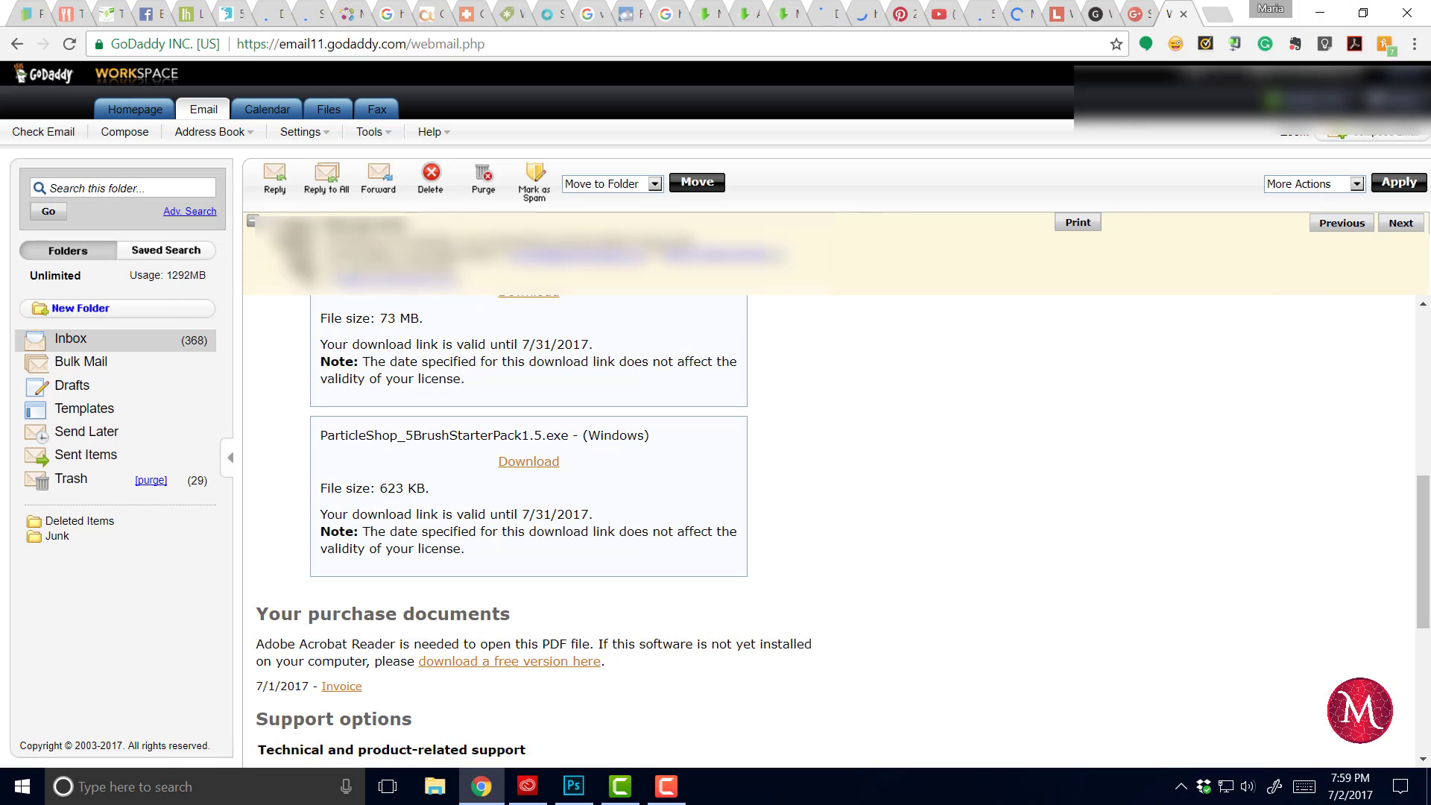
{"action": "left_click", "coordinate": [524, 465]}
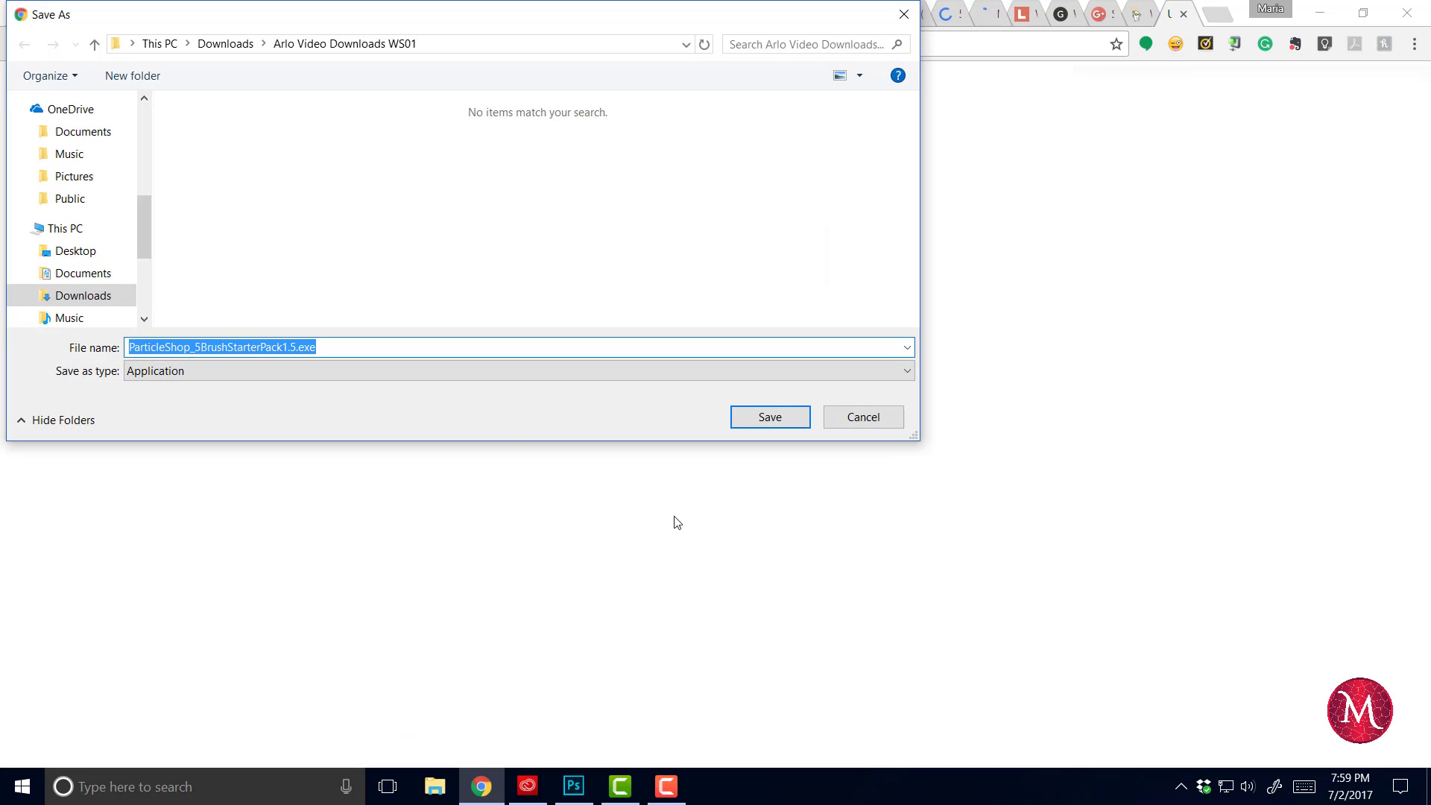
{"action": "left_click", "coordinate": [229, 46]}
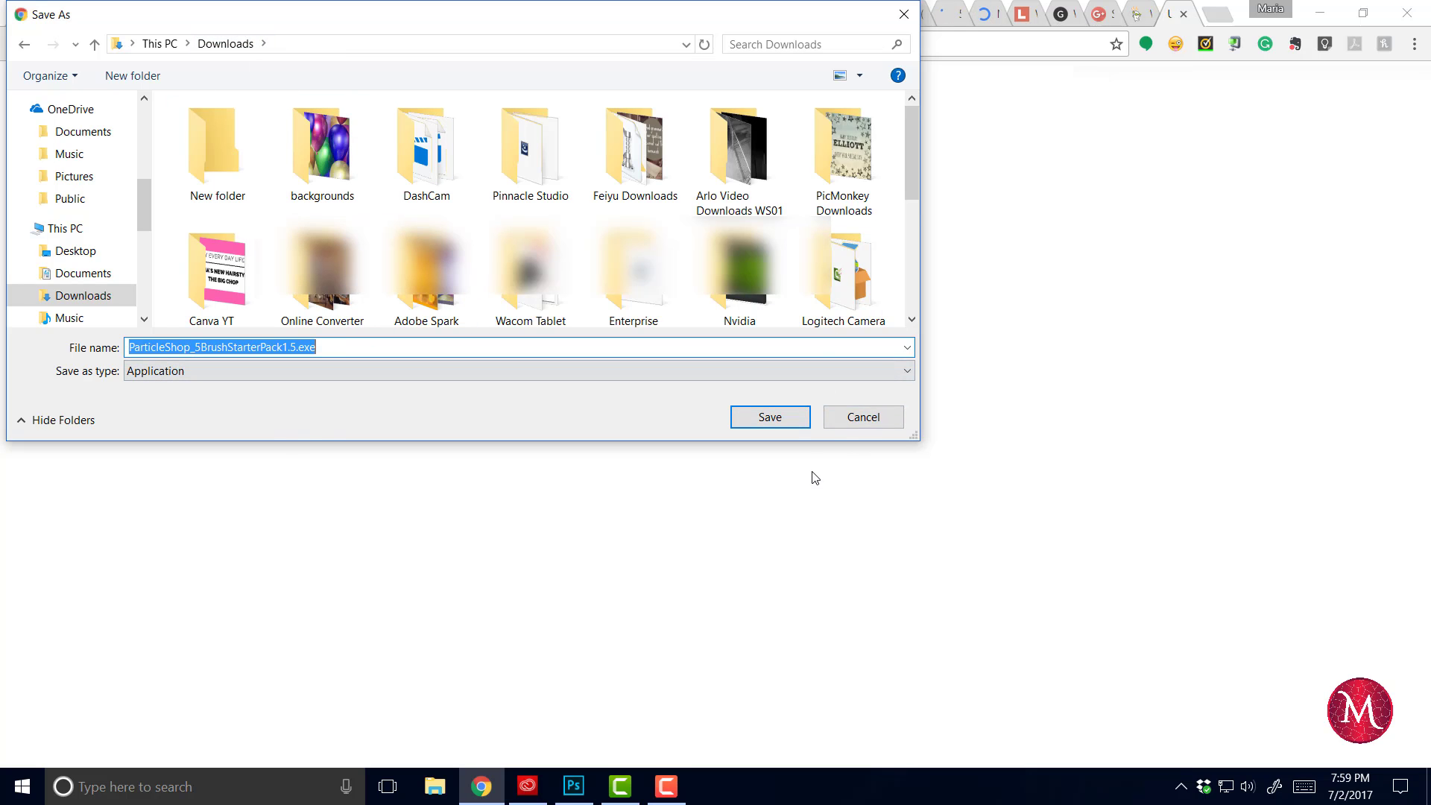
{"action": "left_click", "coordinate": [771, 419]}
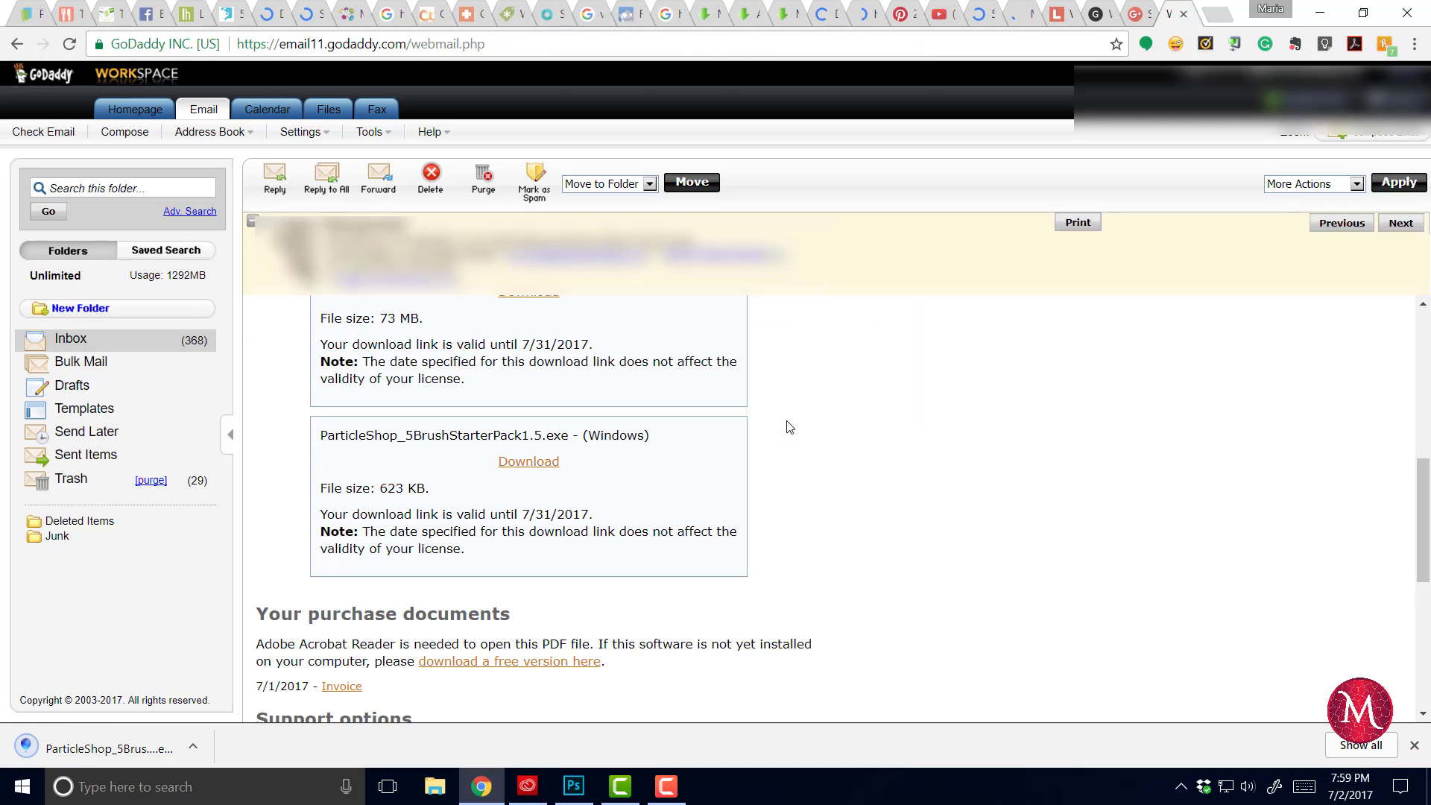
{"action": "left_click", "coordinate": [105, 749]}
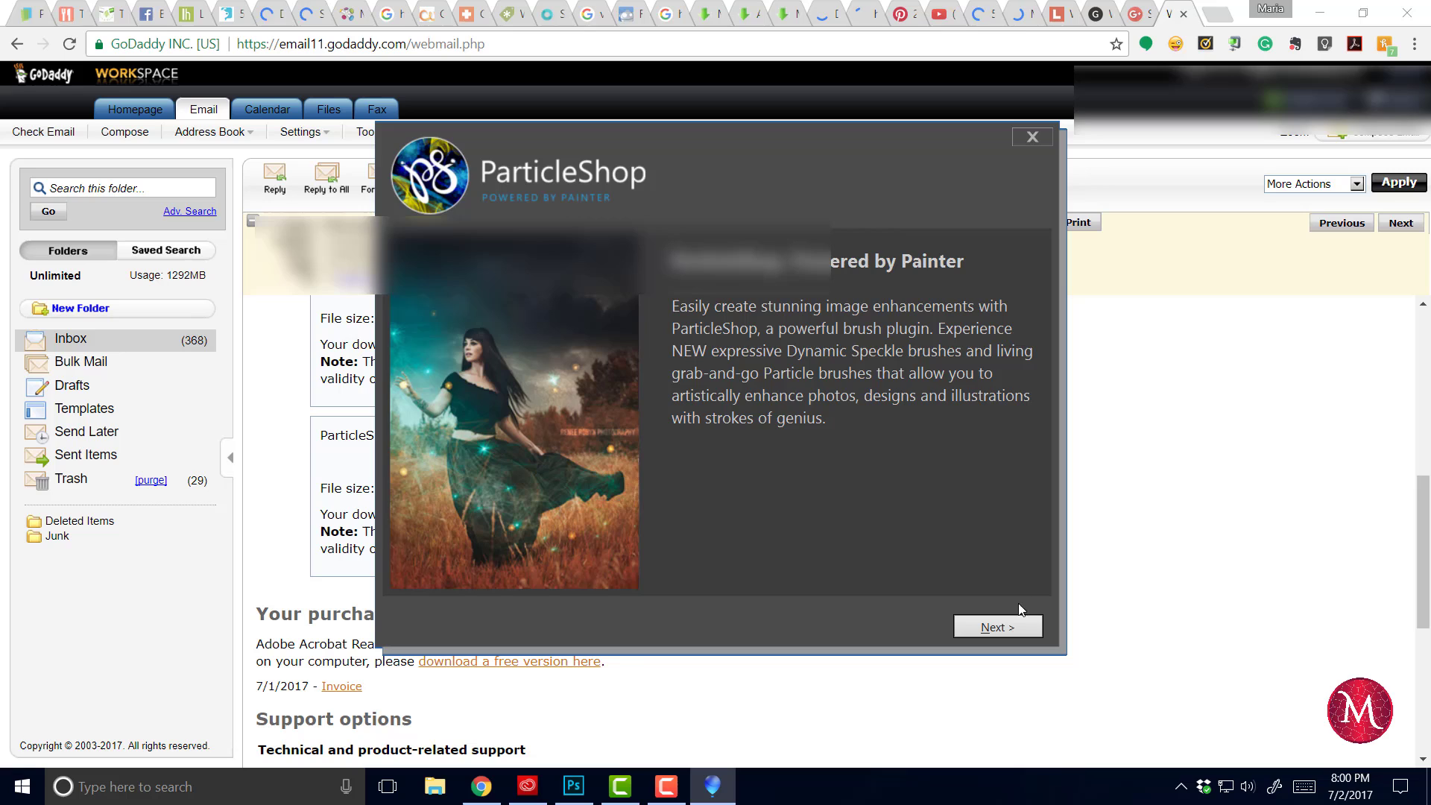
- Accept the license, install ParticleShop in the default location, and exit the installer
{"action": "left_click", "coordinate": [994, 625]}
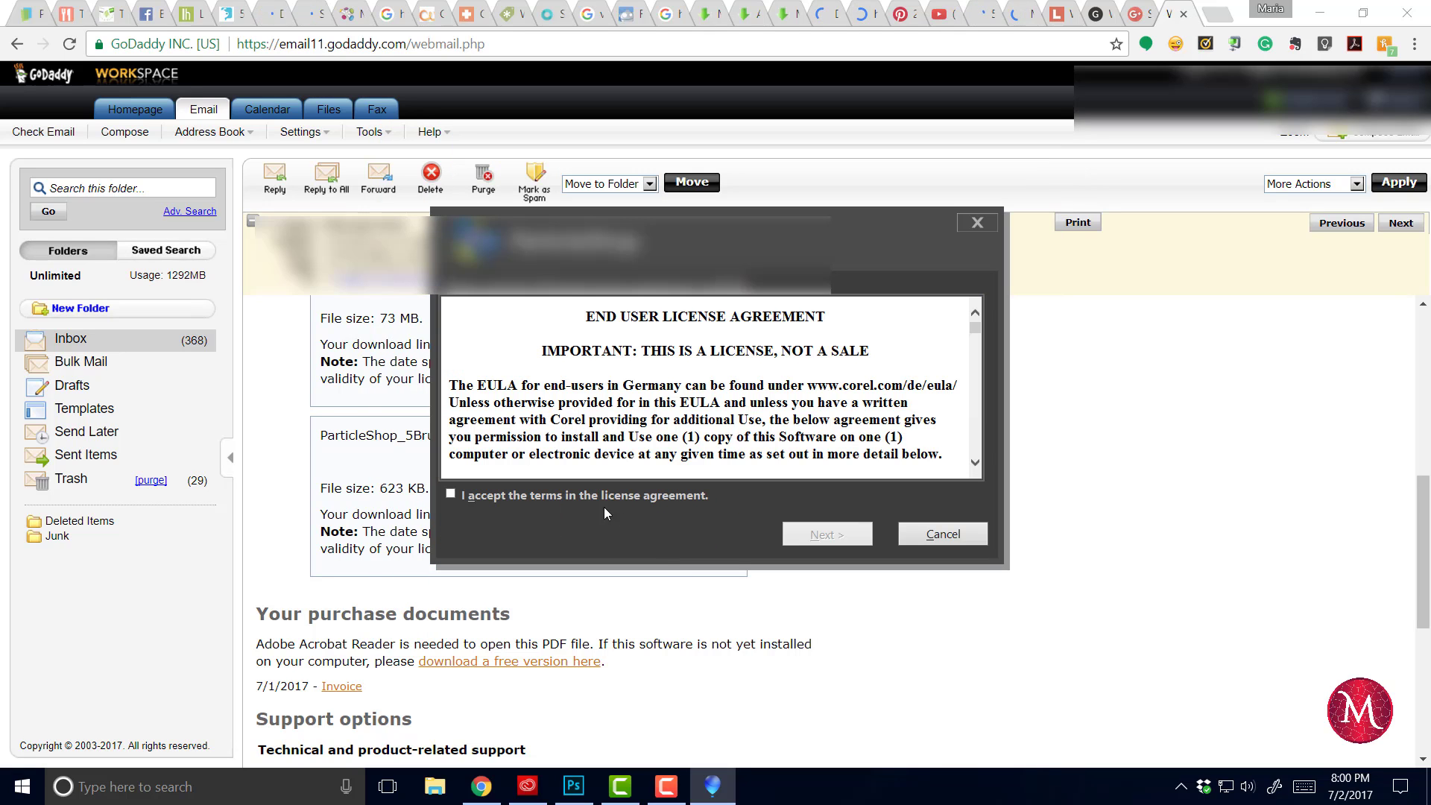
{"action": "left_click", "coordinate": [453, 494]}
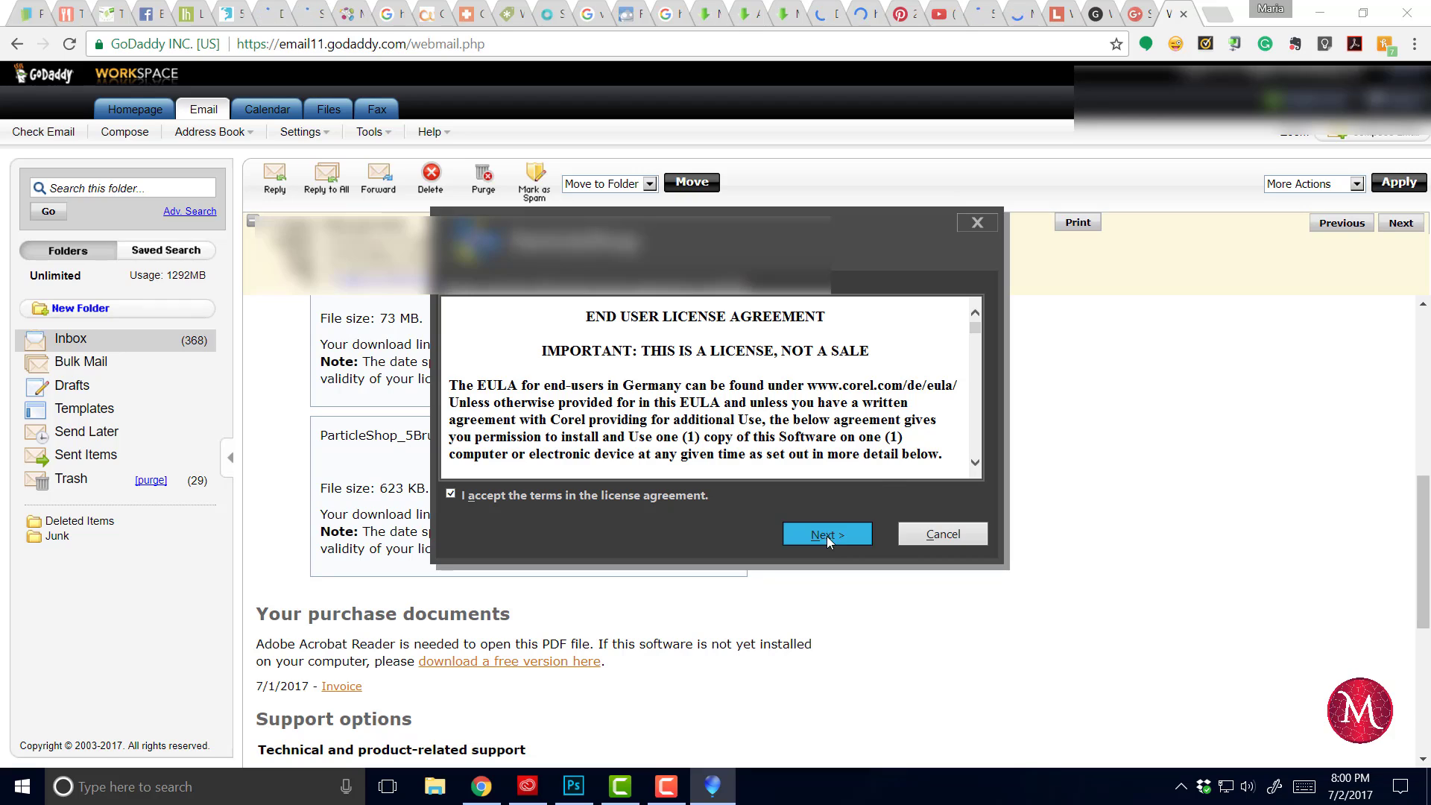
{"action": "left_click", "coordinate": [826, 535]}
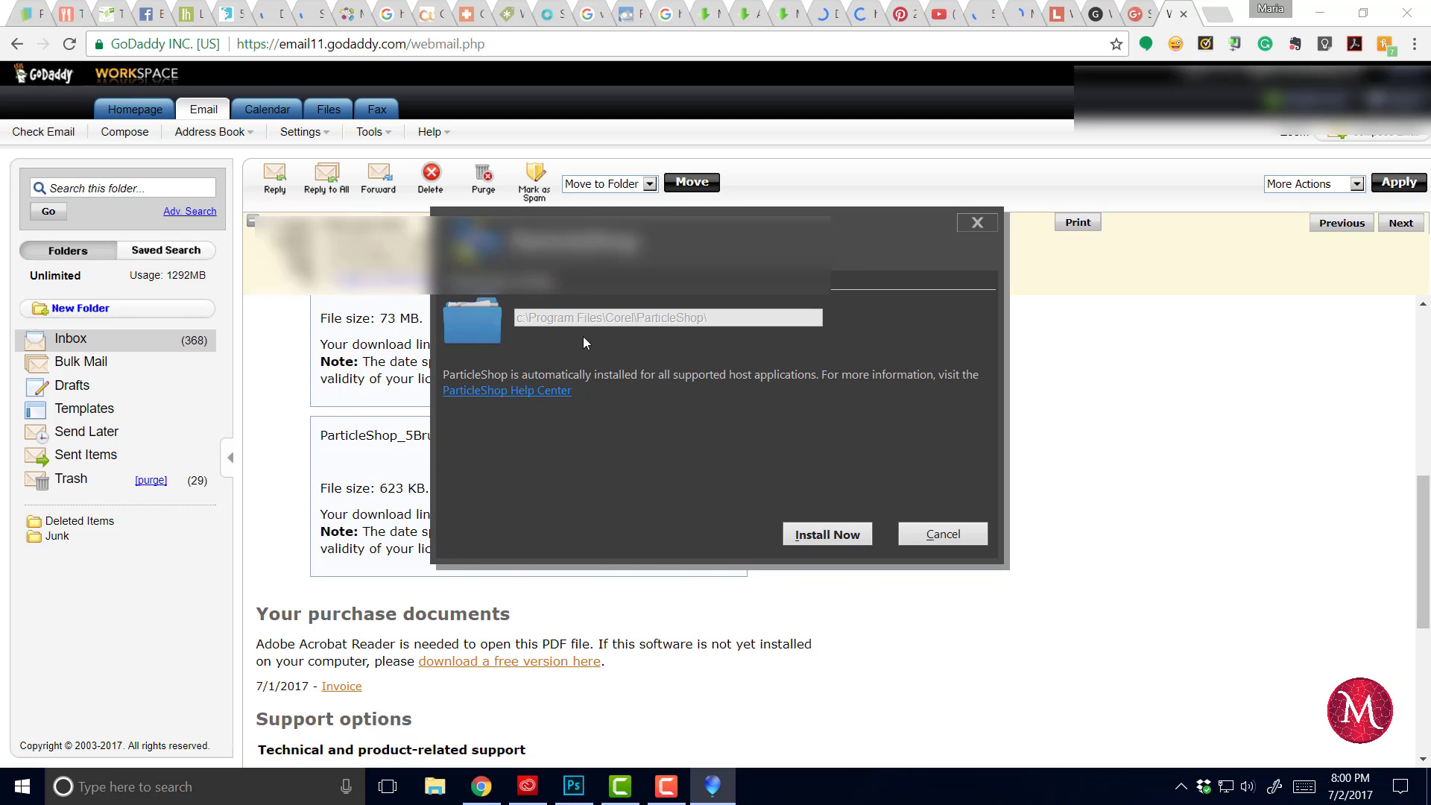
{"action": "left_click", "coordinate": [827, 534]}
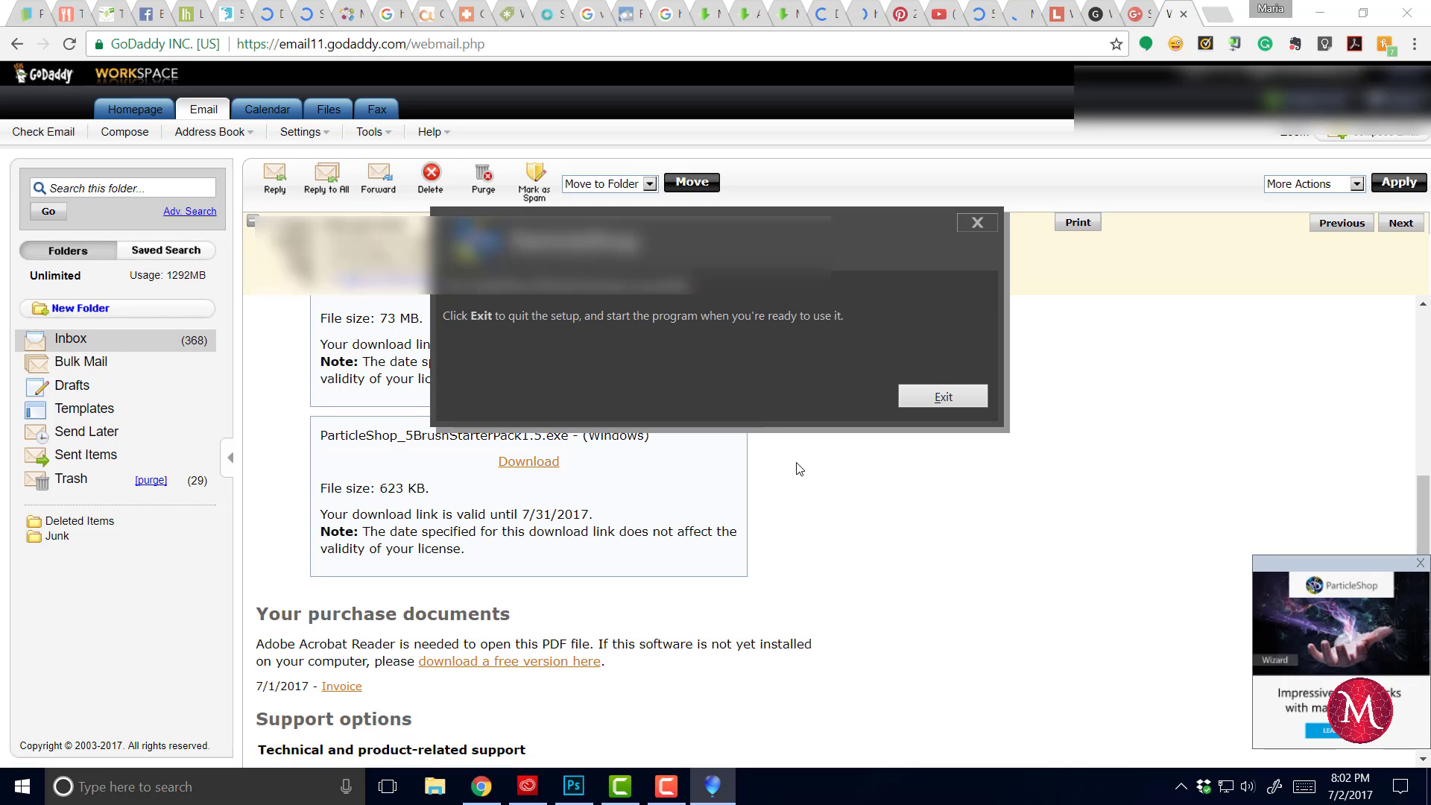
{"action": "left_click", "coordinate": [939, 399]}
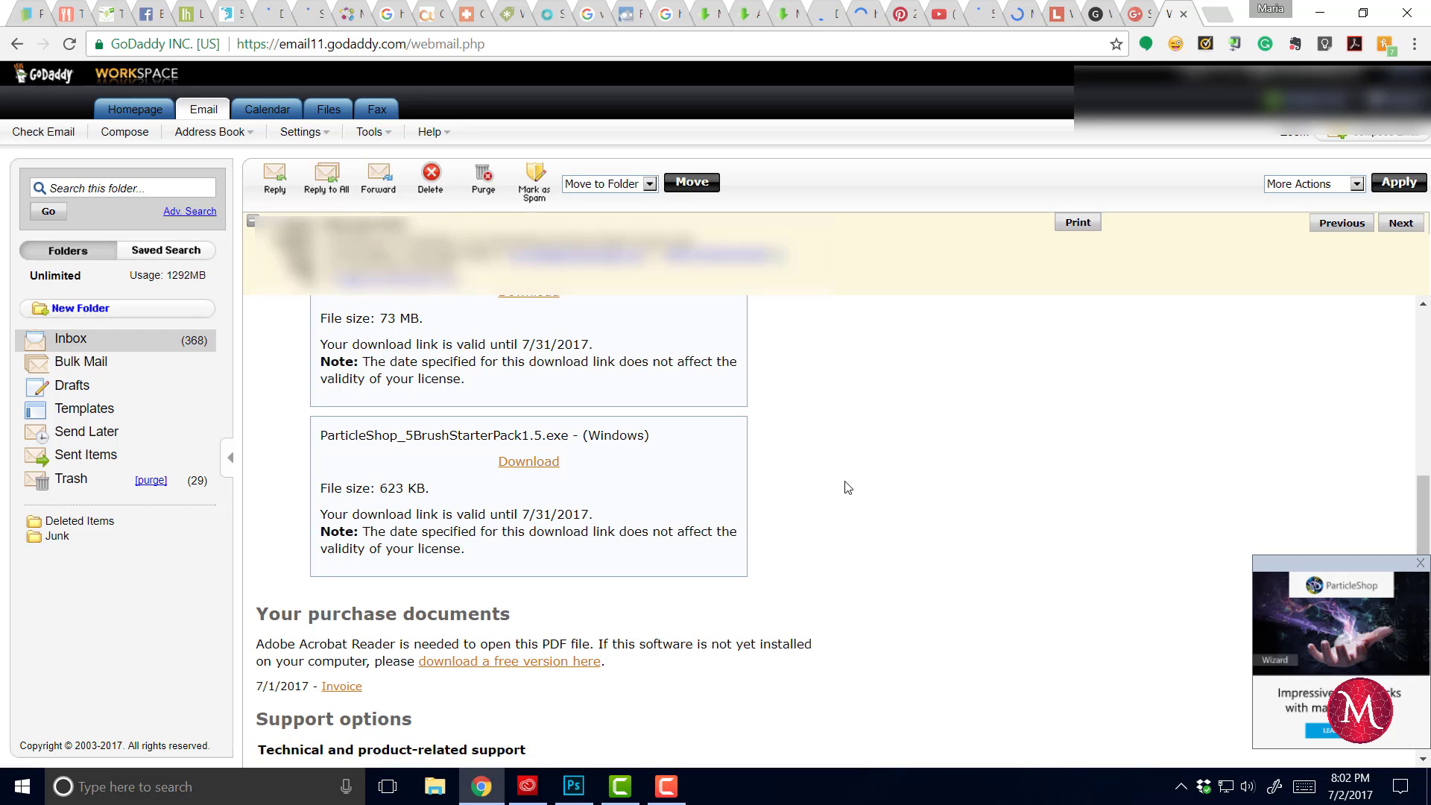
{"action": "left_click", "coordinate": [576, 789]}
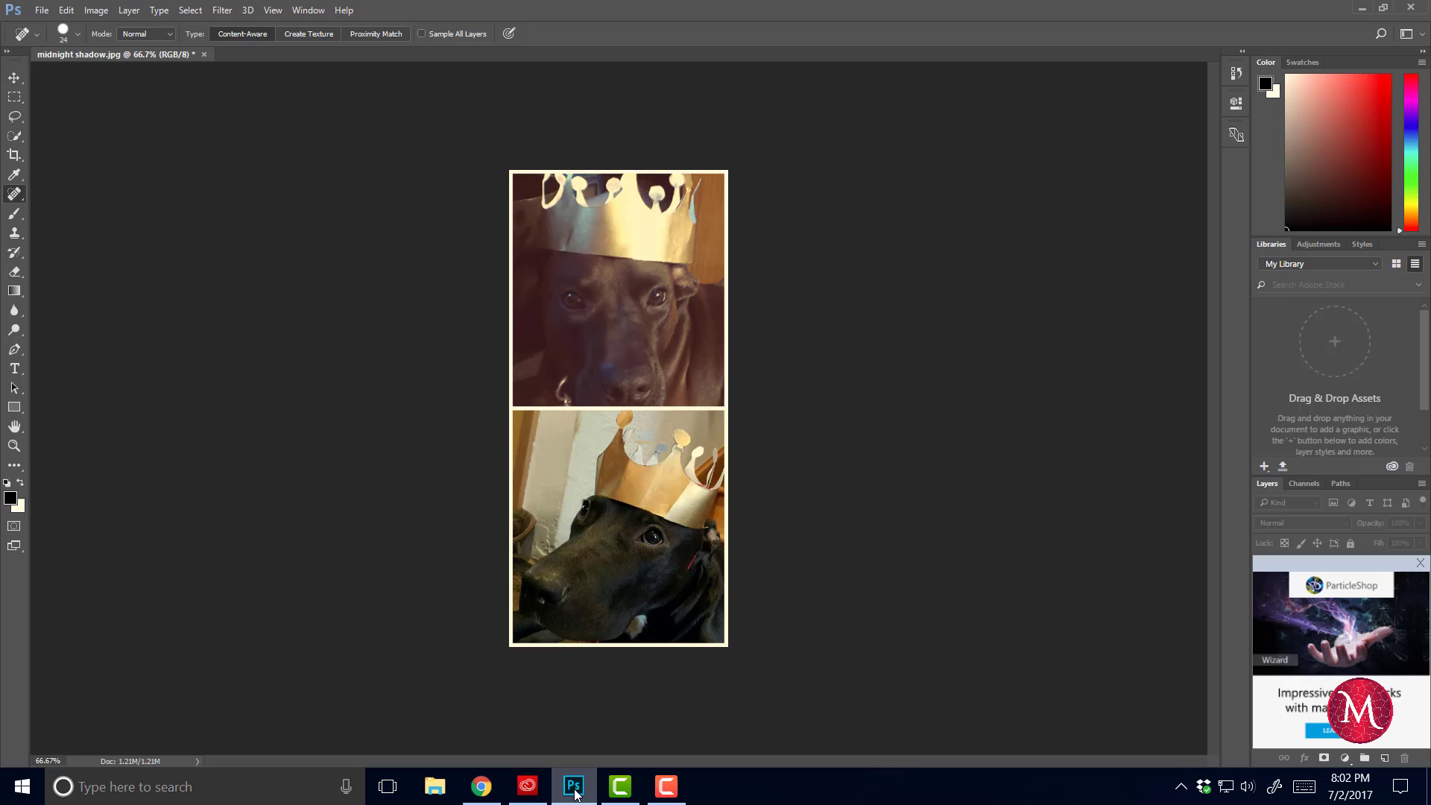
{"action": "left_click", "coordinate": [222, 11]}
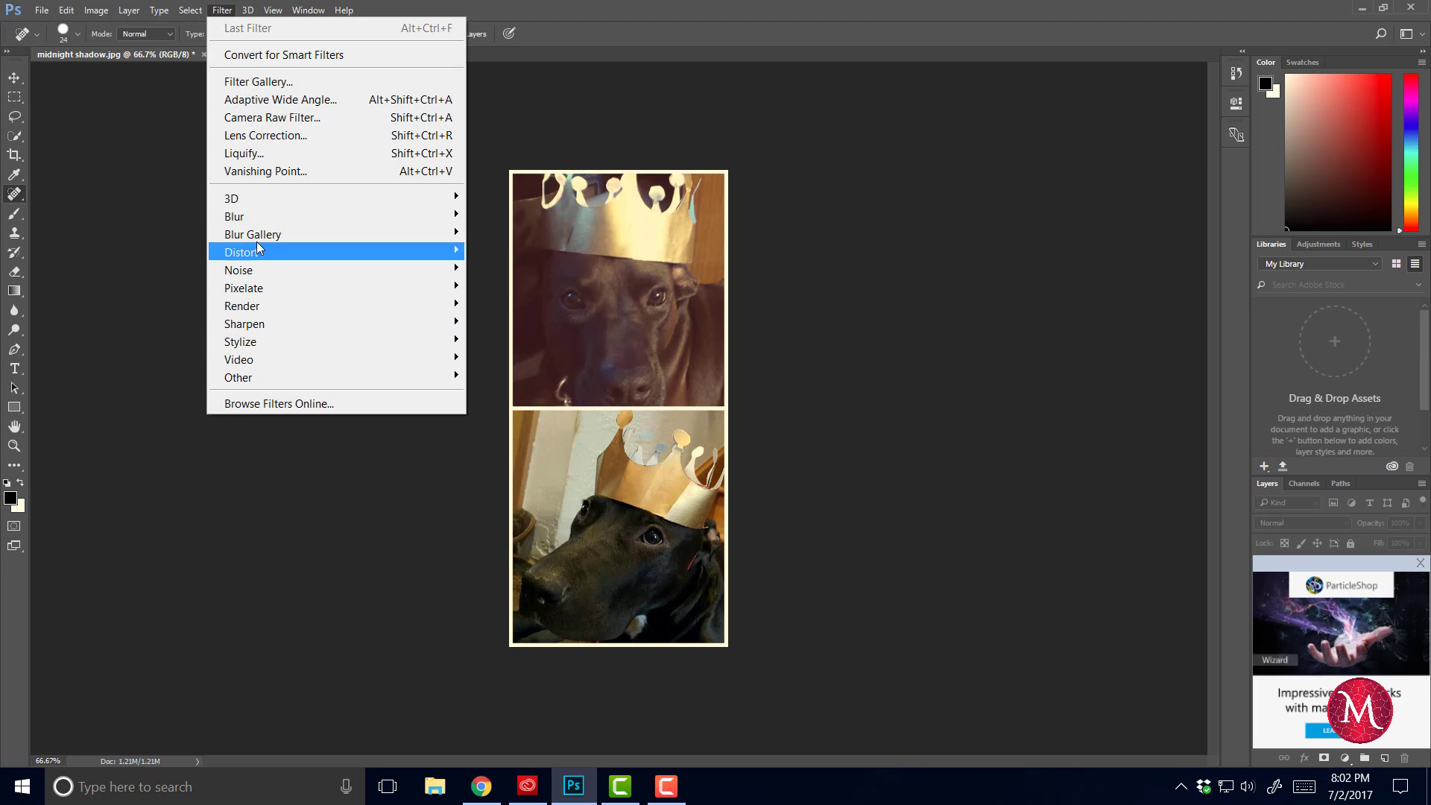
{"action": "left_click", "coordinate": [310, 517]}
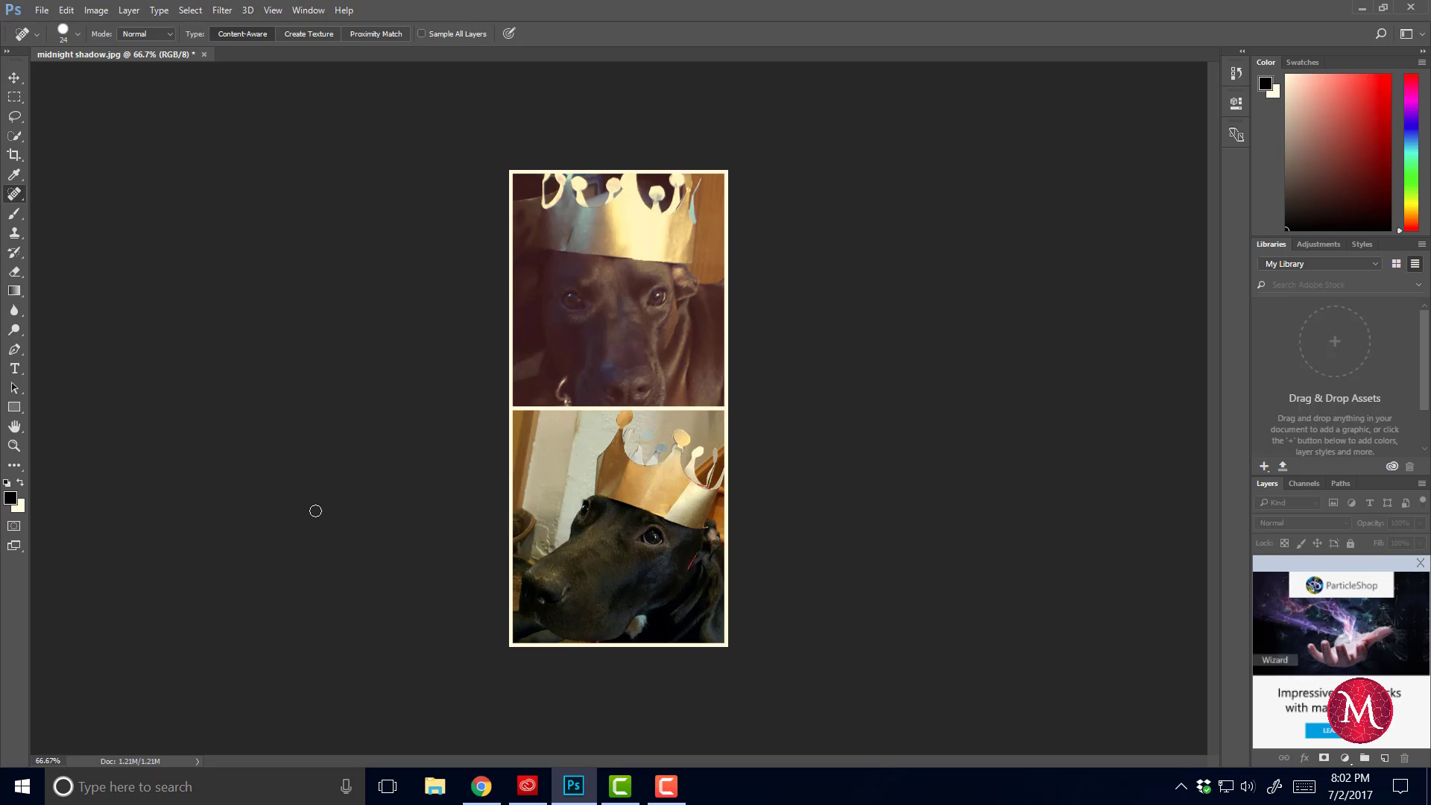
{"action": "left_click", "coordinate": [1362, 10]}
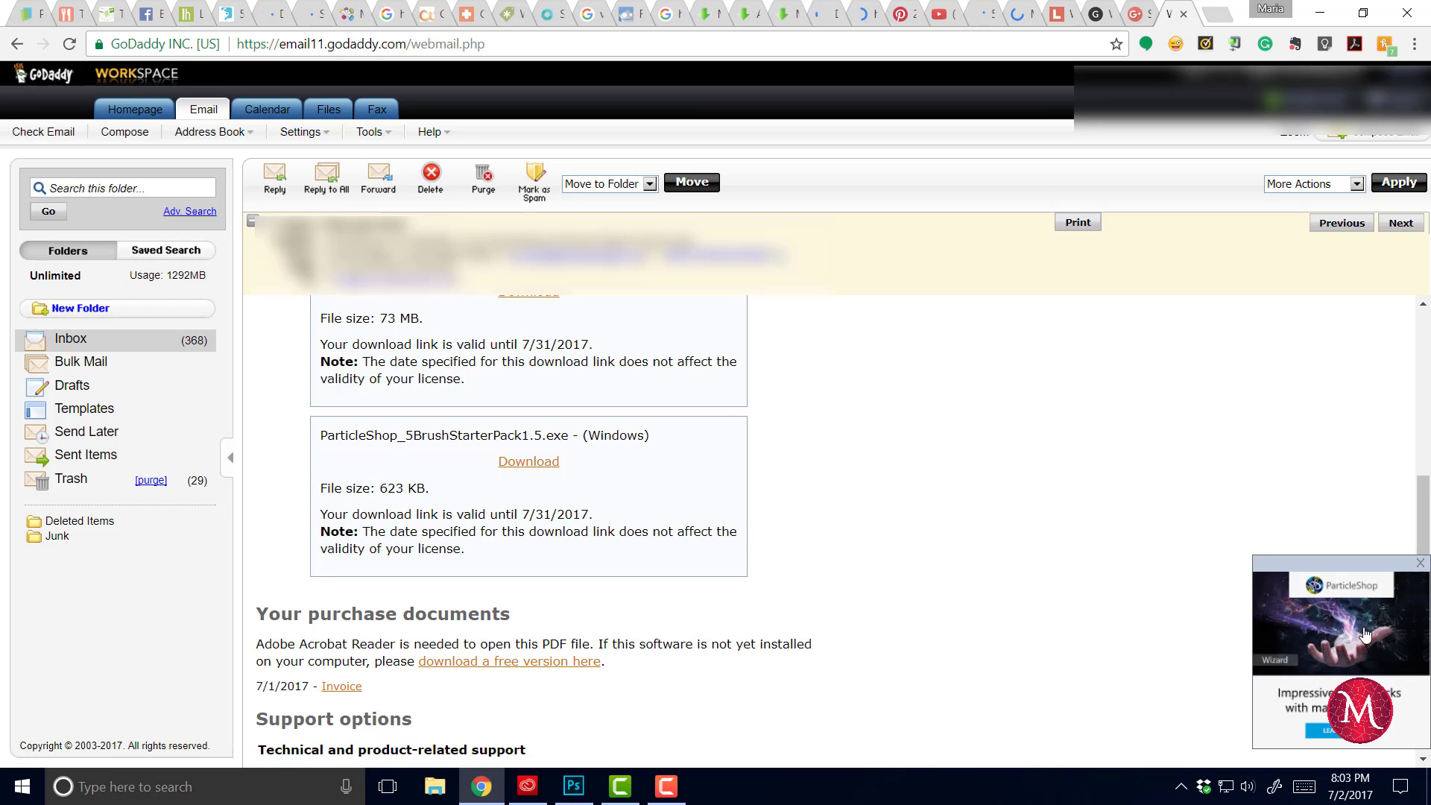
{"action": "left_click", "coordinate": [1421, 561]}
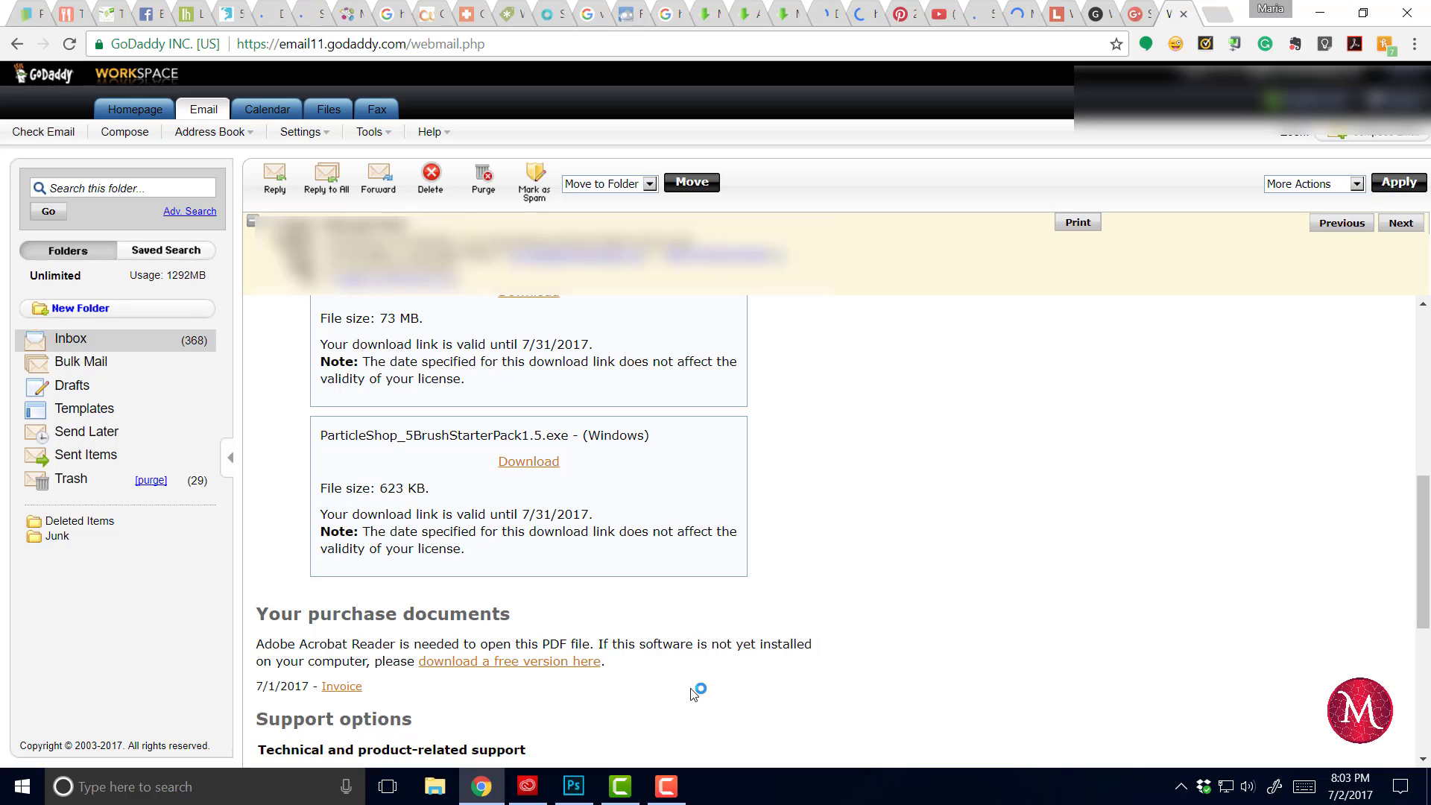
{"action": "left_click", "coordinate": [574, 787]}
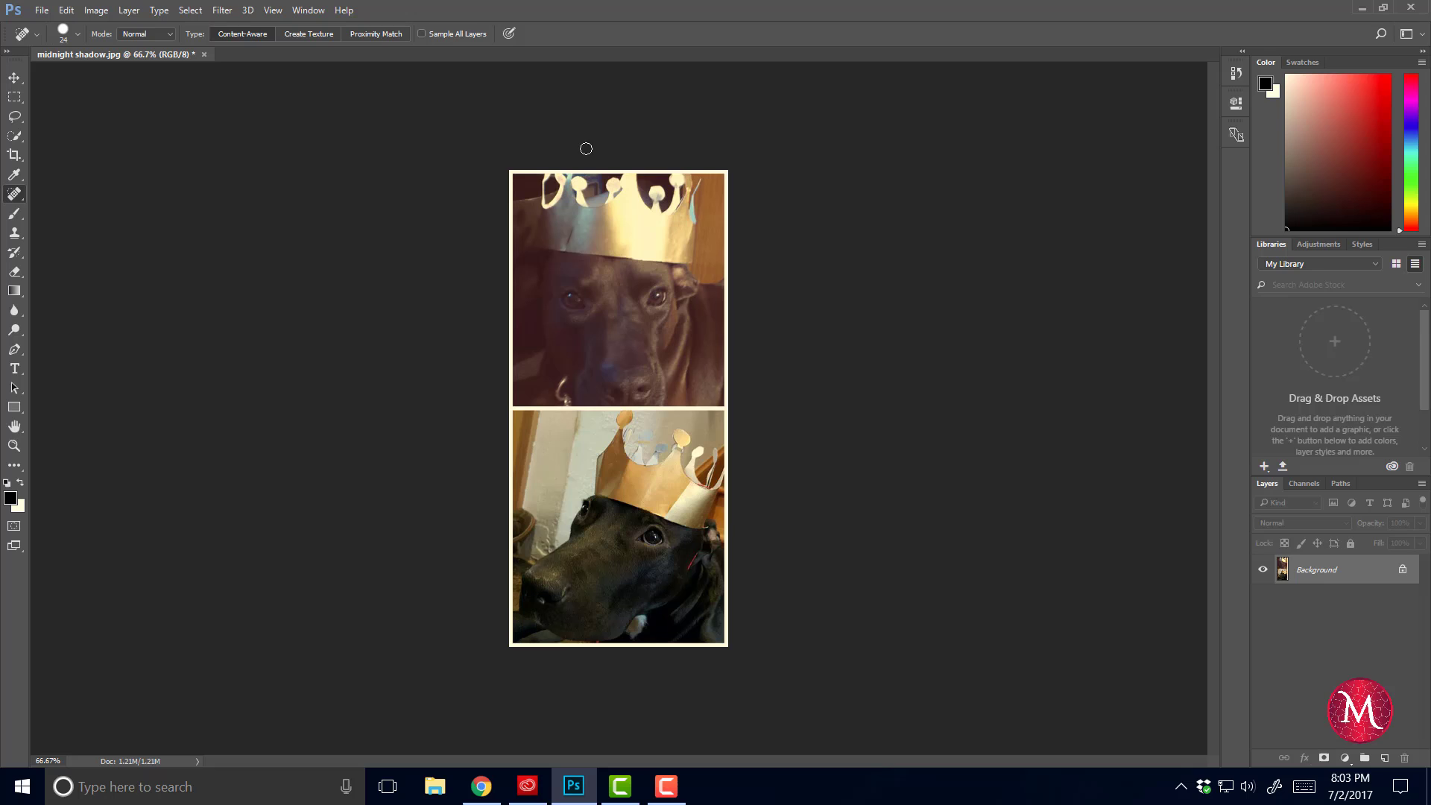
{"action": "left_click", "coordinate": [222, 12]}
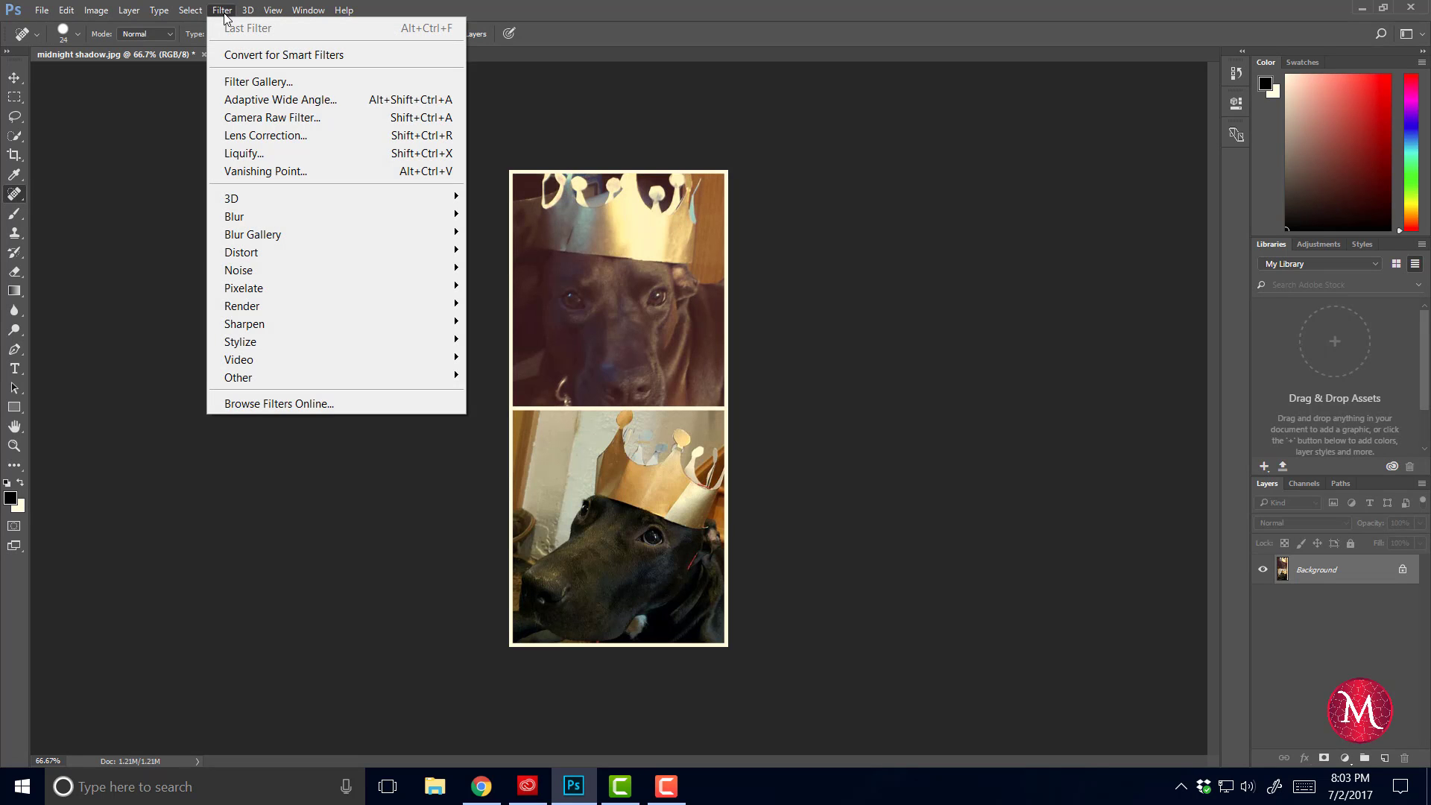
{"action": "left_click", "coordinate": [180, 310]}
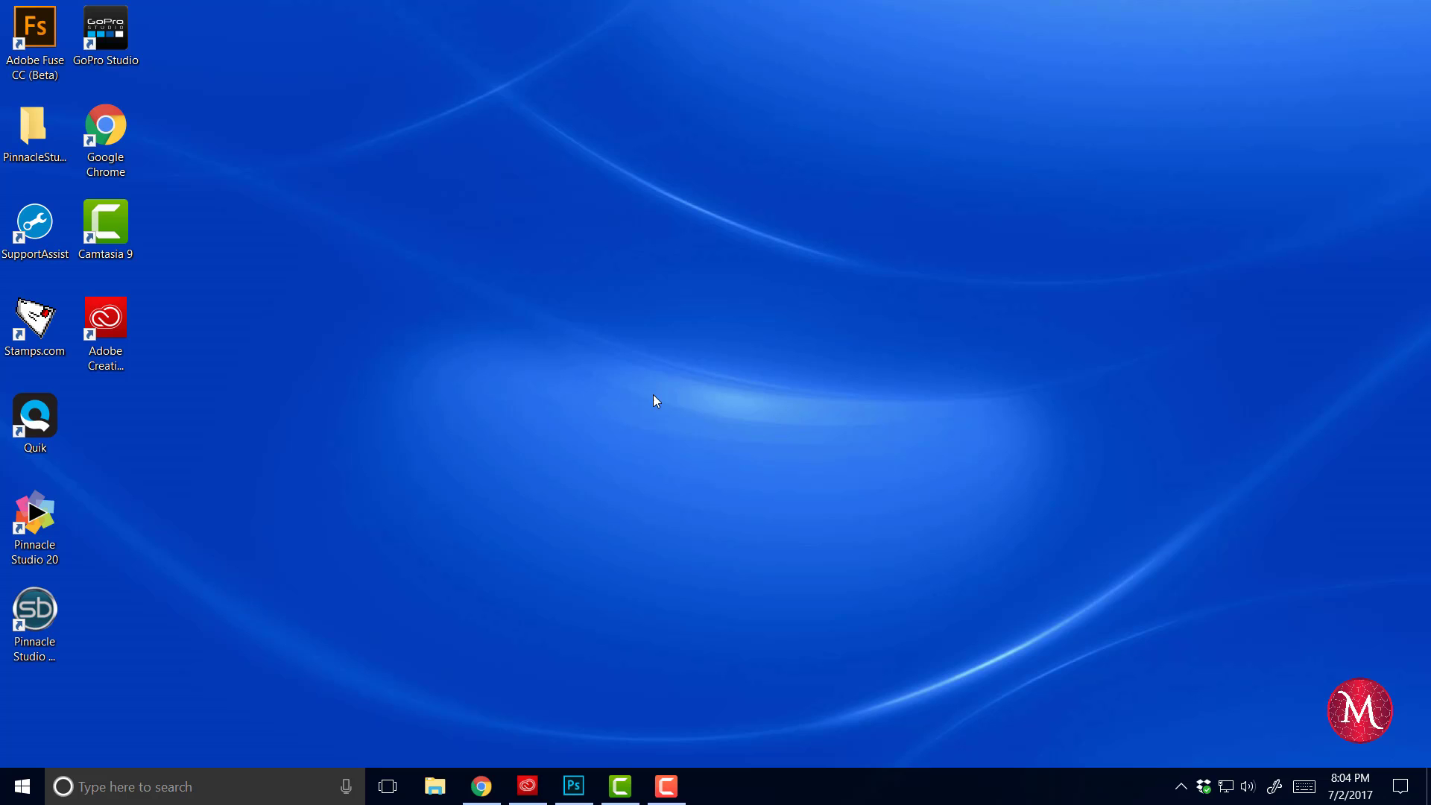
{"action": "left_click", "coordinate": [573, 787]}
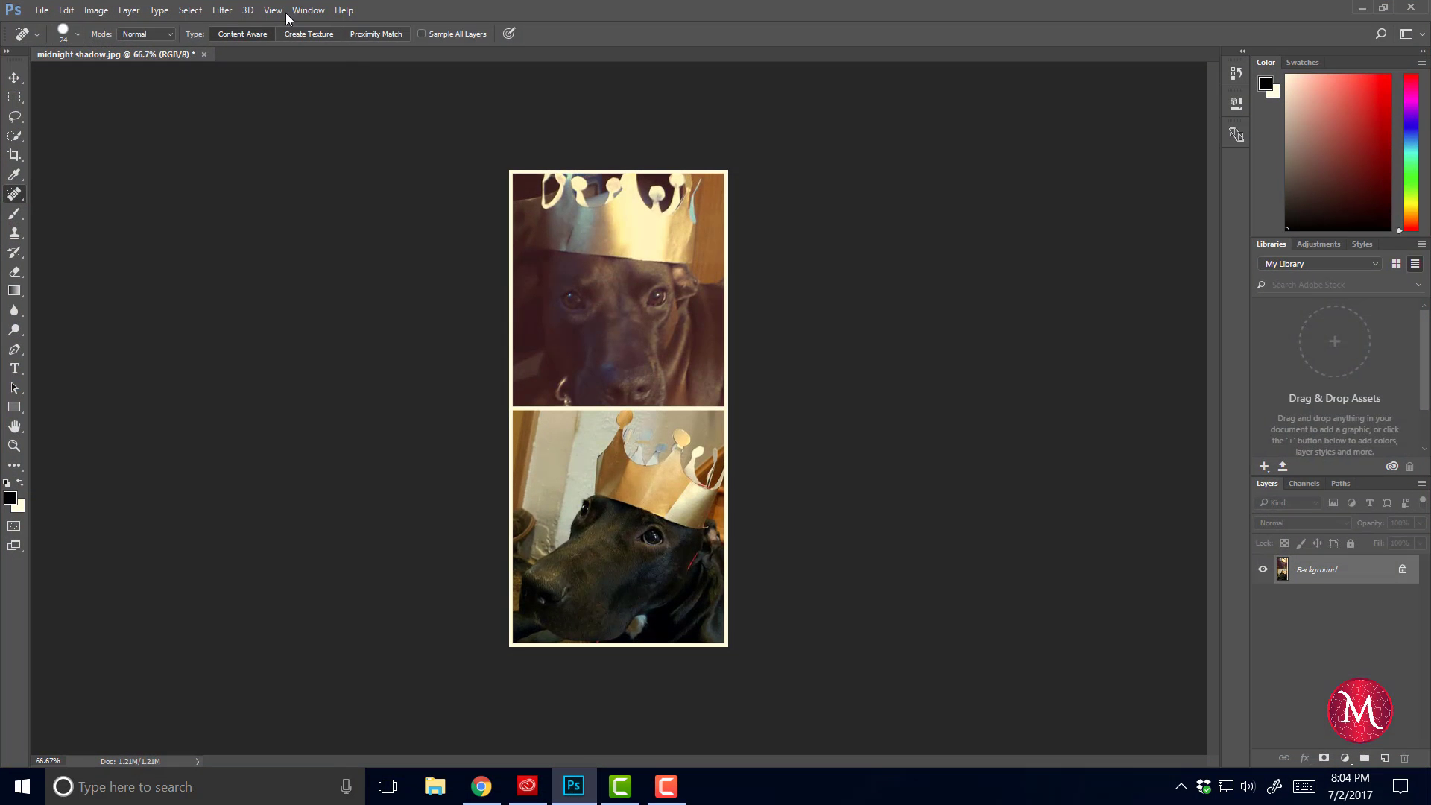
{"action": "left_click", "coordinate": [222, 10]}
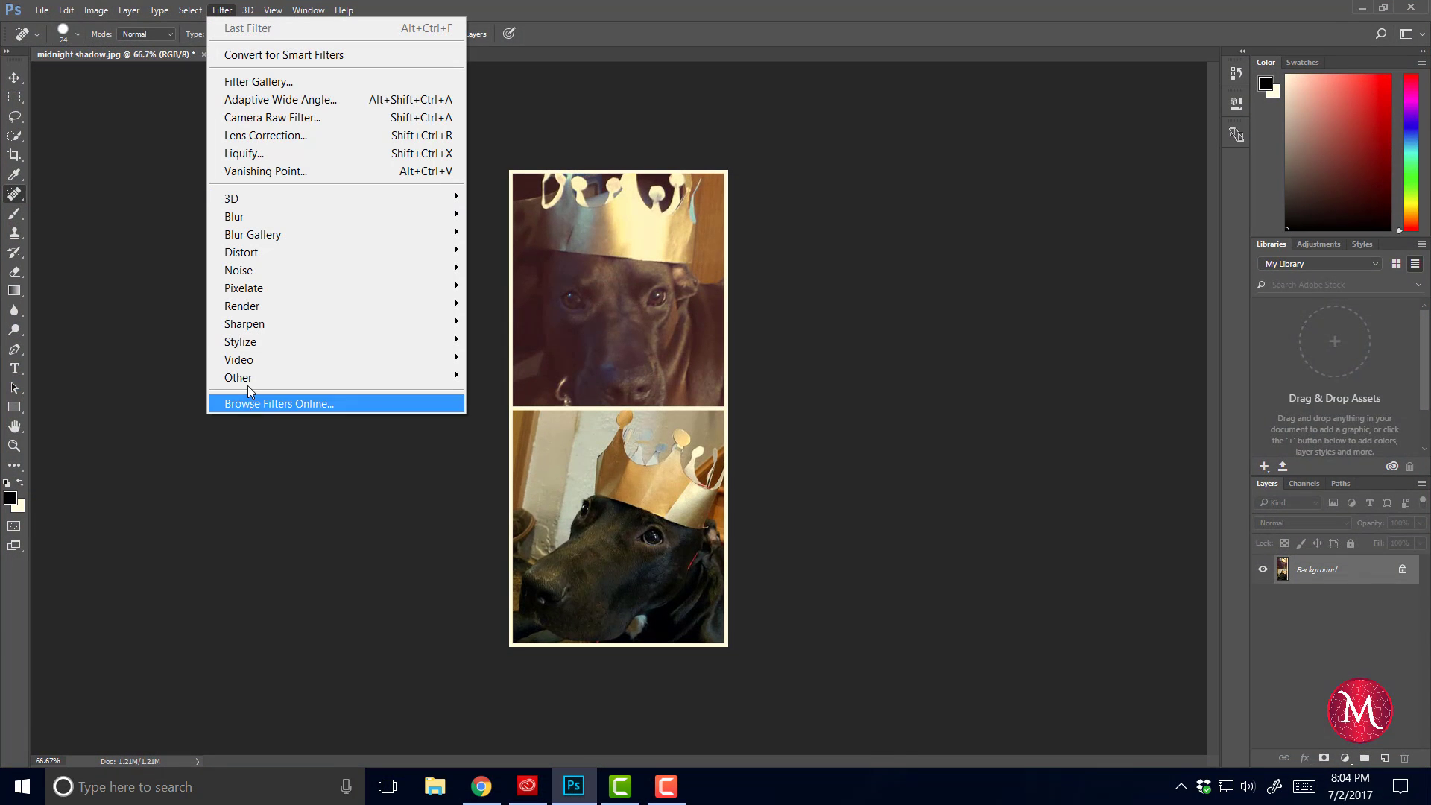
{"action": "left_click", "coordinate": [276, 502]}
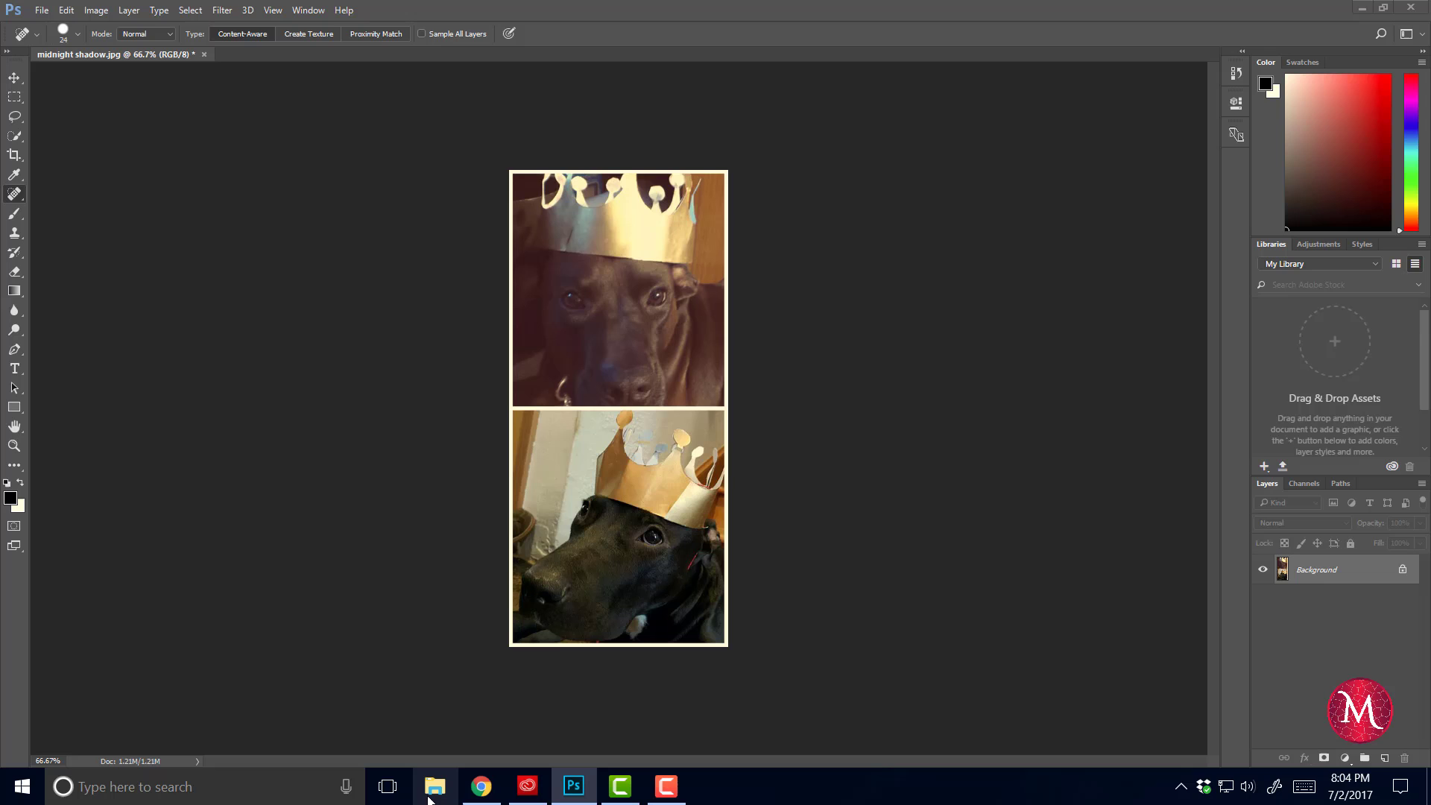
- Browse File Explorer to C:\Program Files\Corel\ParticleShop\Setup\setup
{"action": "left_click", "coordinate": [429, 791]}
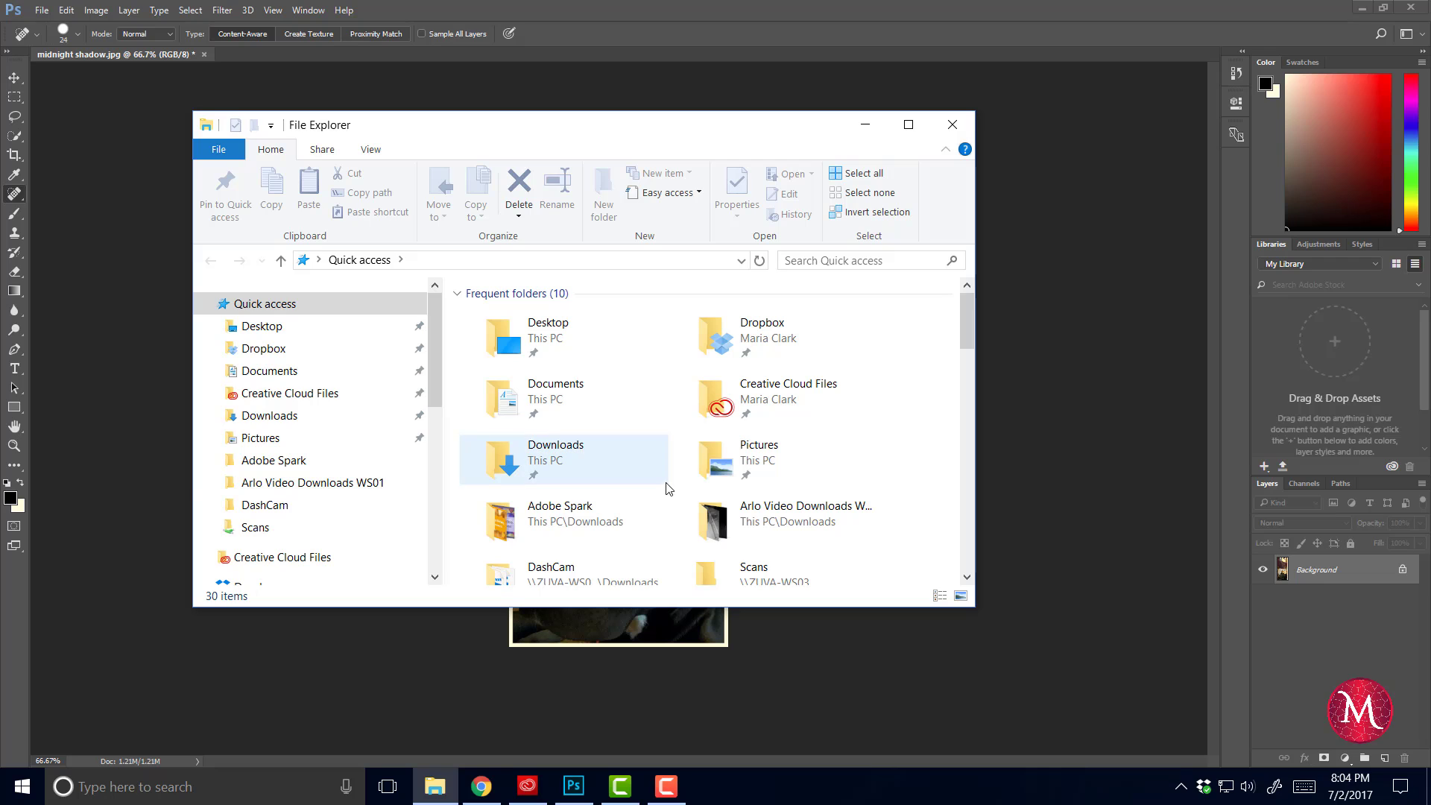
{"action": "mouse_move", "coordinate": [313, 436]}
{"action": "left_click_drag", "start_coordinate": [436, 392], "coordinate": [435, 483]}
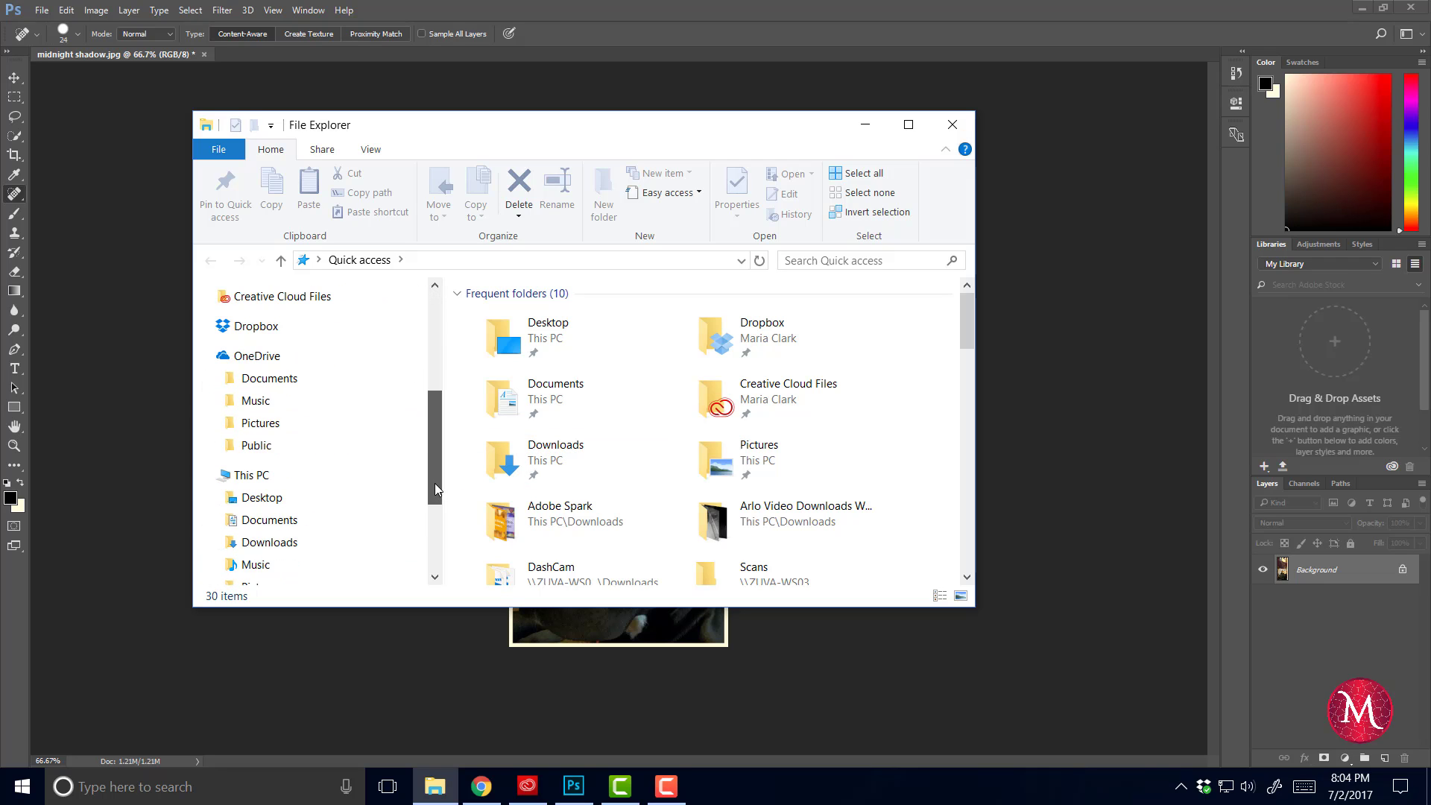
{"action": "left_click", "coordinate": [291, 547]}
{"action": "left_click", "coordinate": [263, 542]}
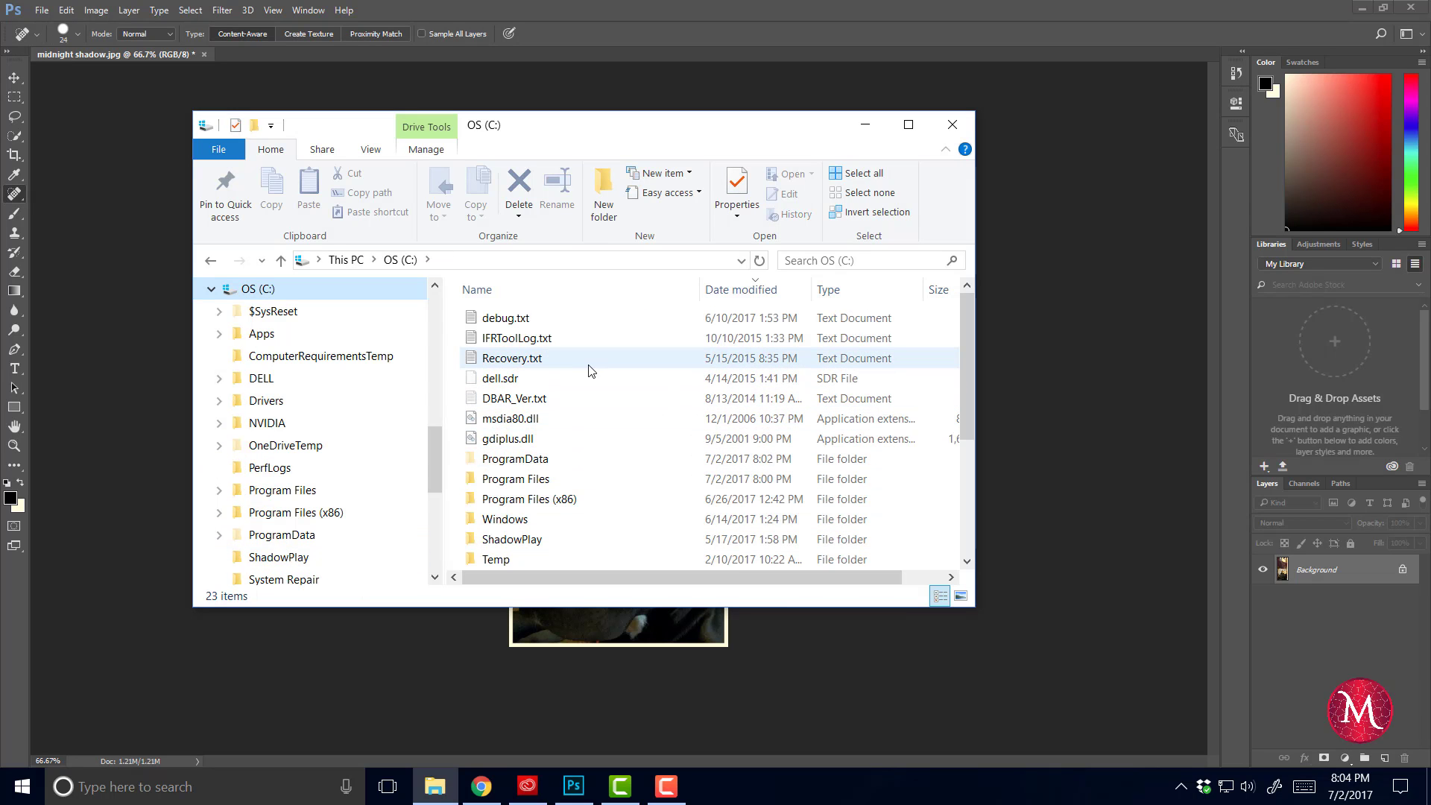
{"action": "double_click", "coordinate": [541, 480]}
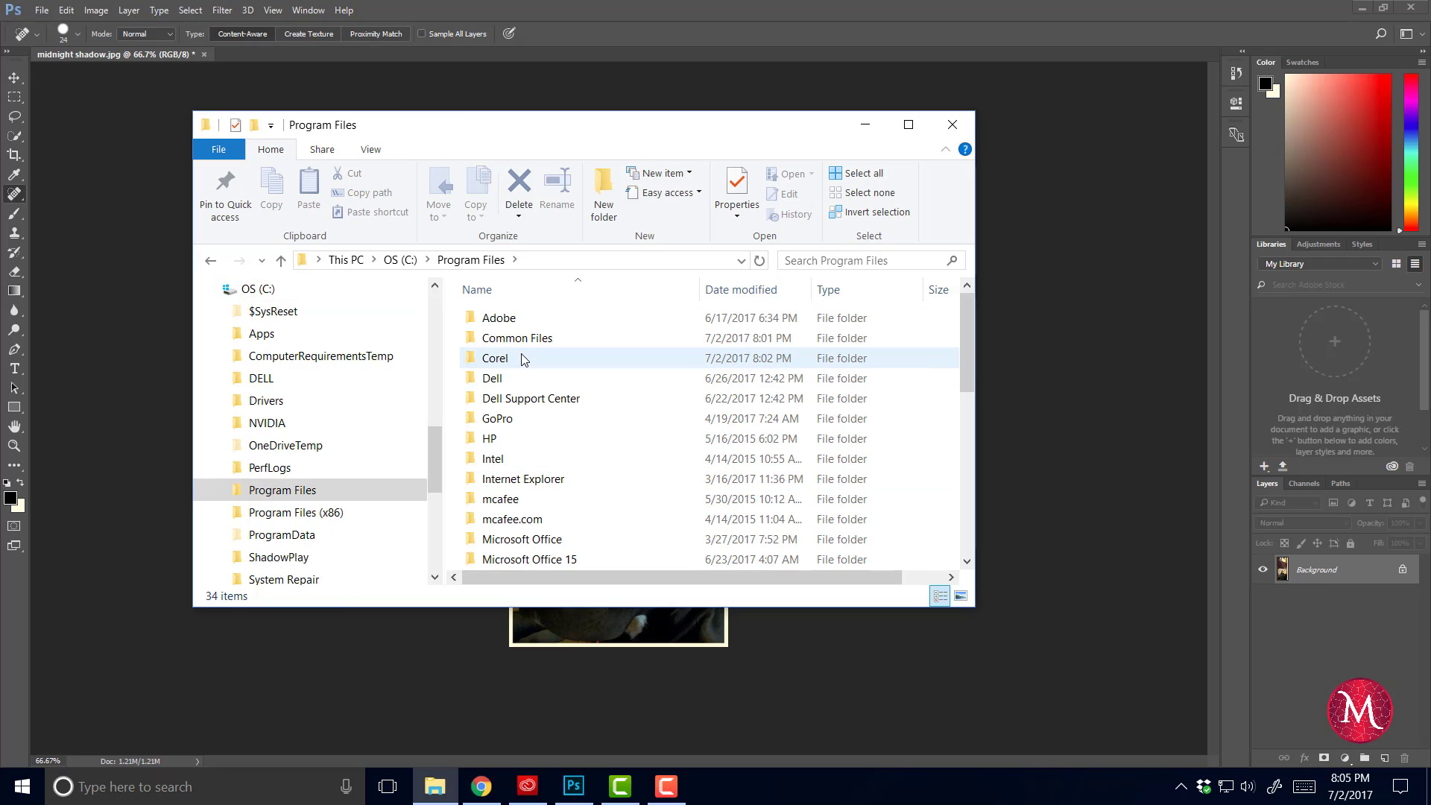
{"action": "double_click", "coordinate": [518, 361]}
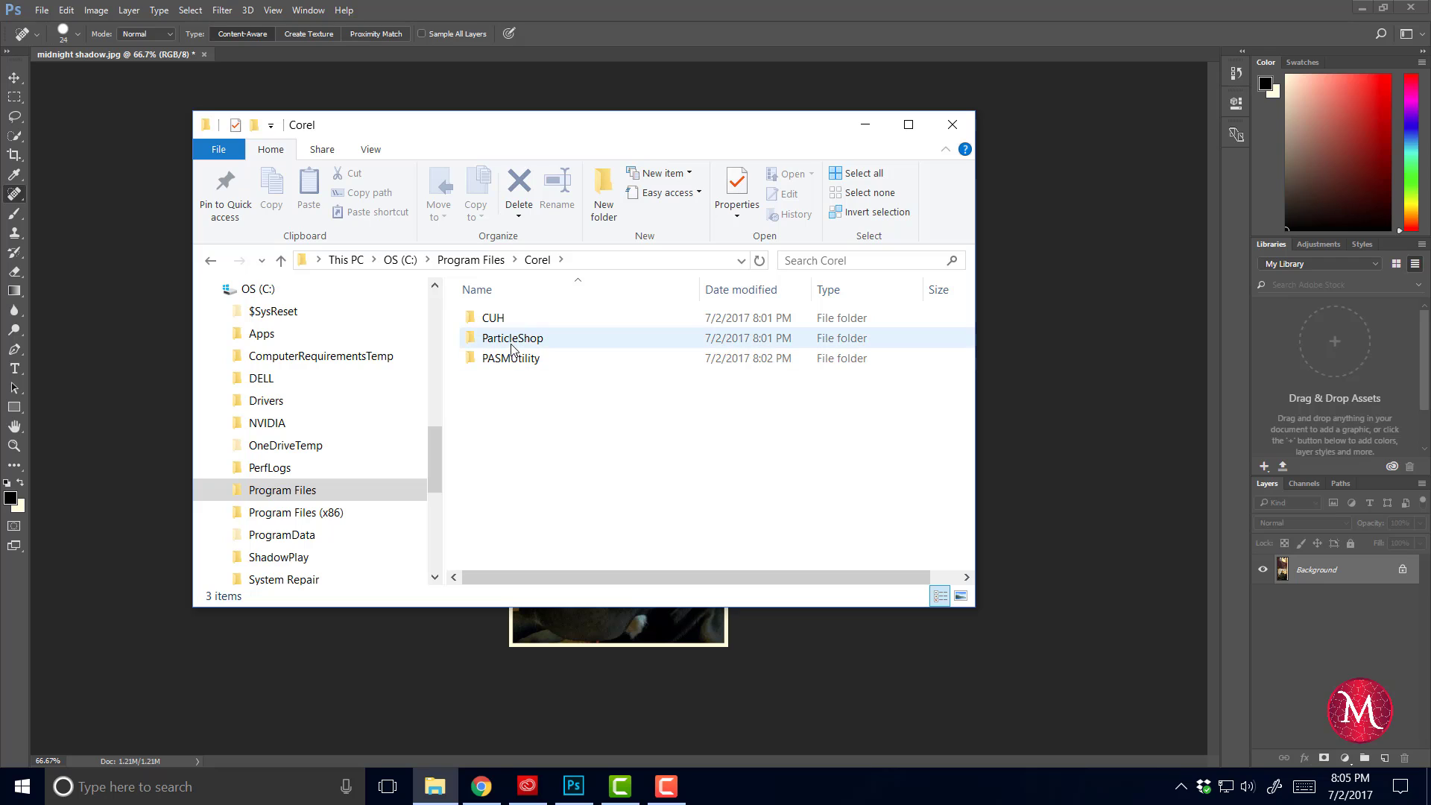
{"action": "double_click", "coordinate": [515, 338]}
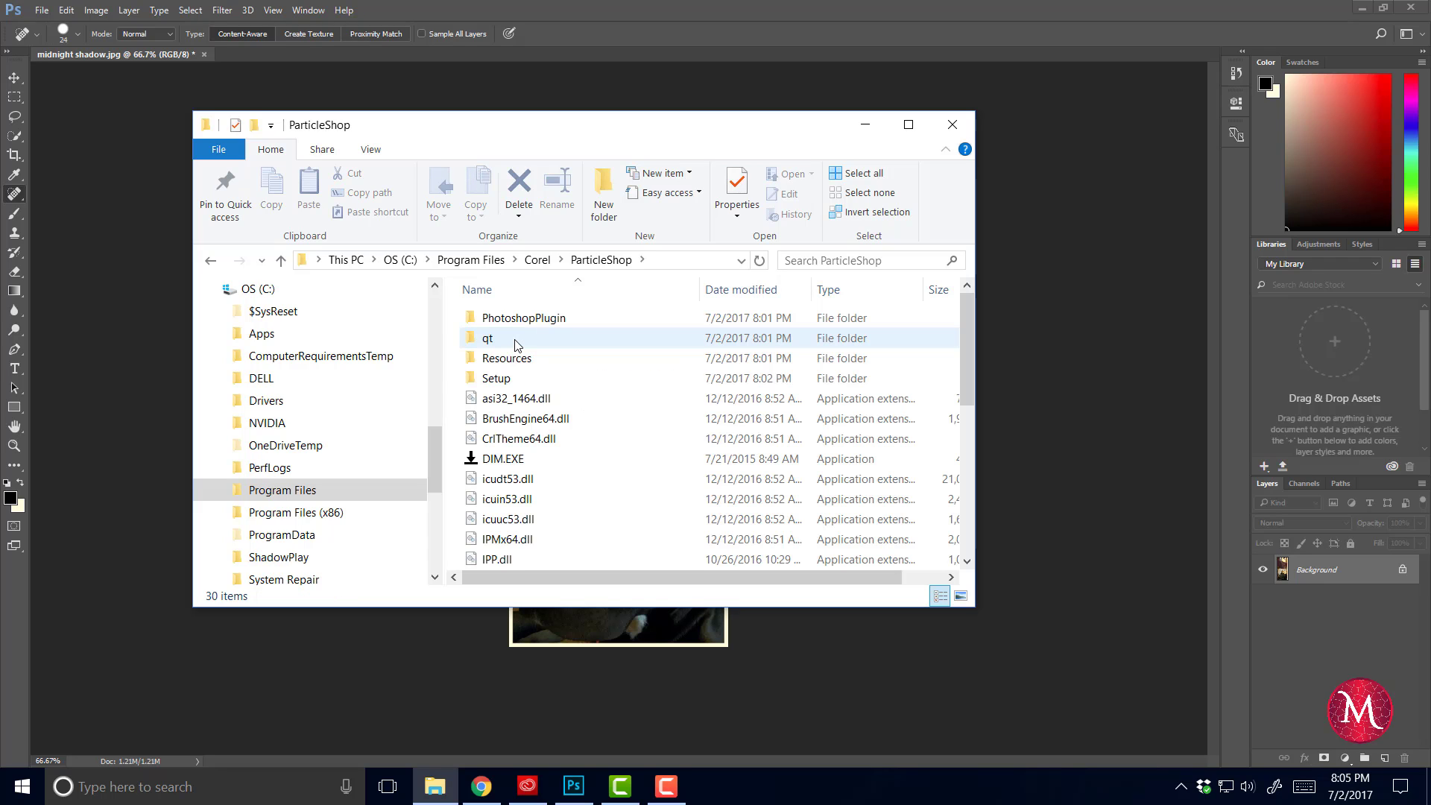
{"action": "double_click", "coordinate": [507, 386]}
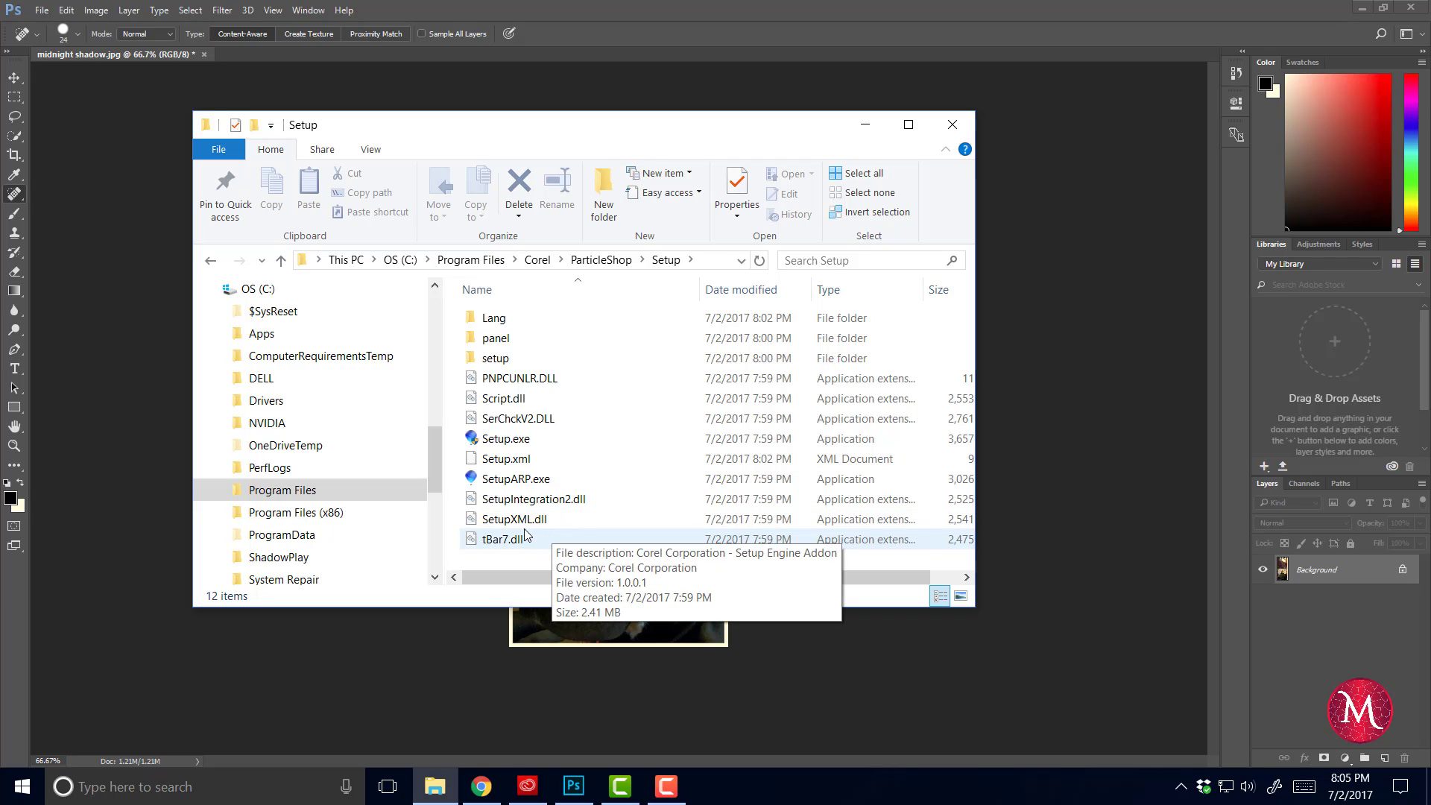
{"action": "double_click", "coordinate": [513, 358]}
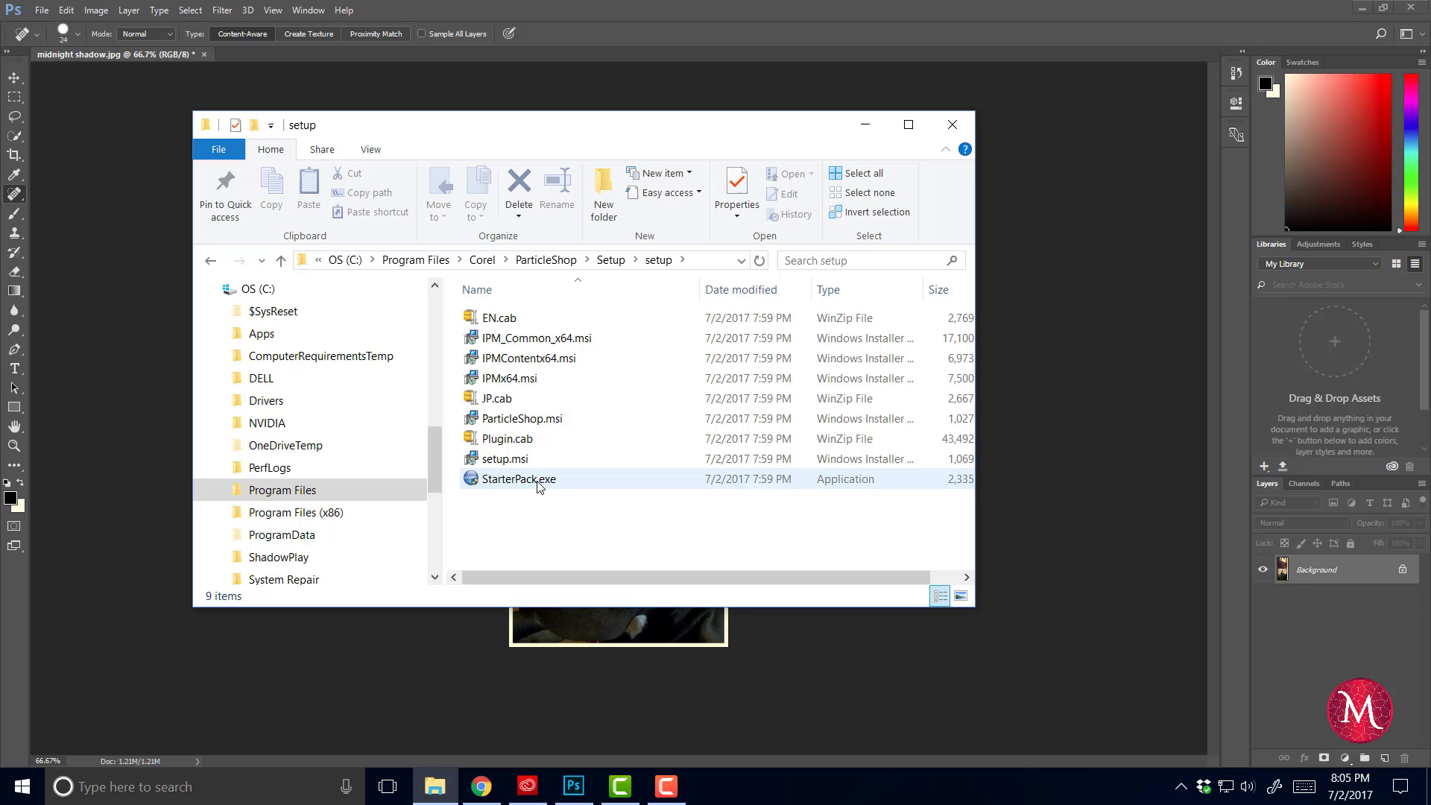
{"action": "mouse_move", "coordinate": [519, 480]}
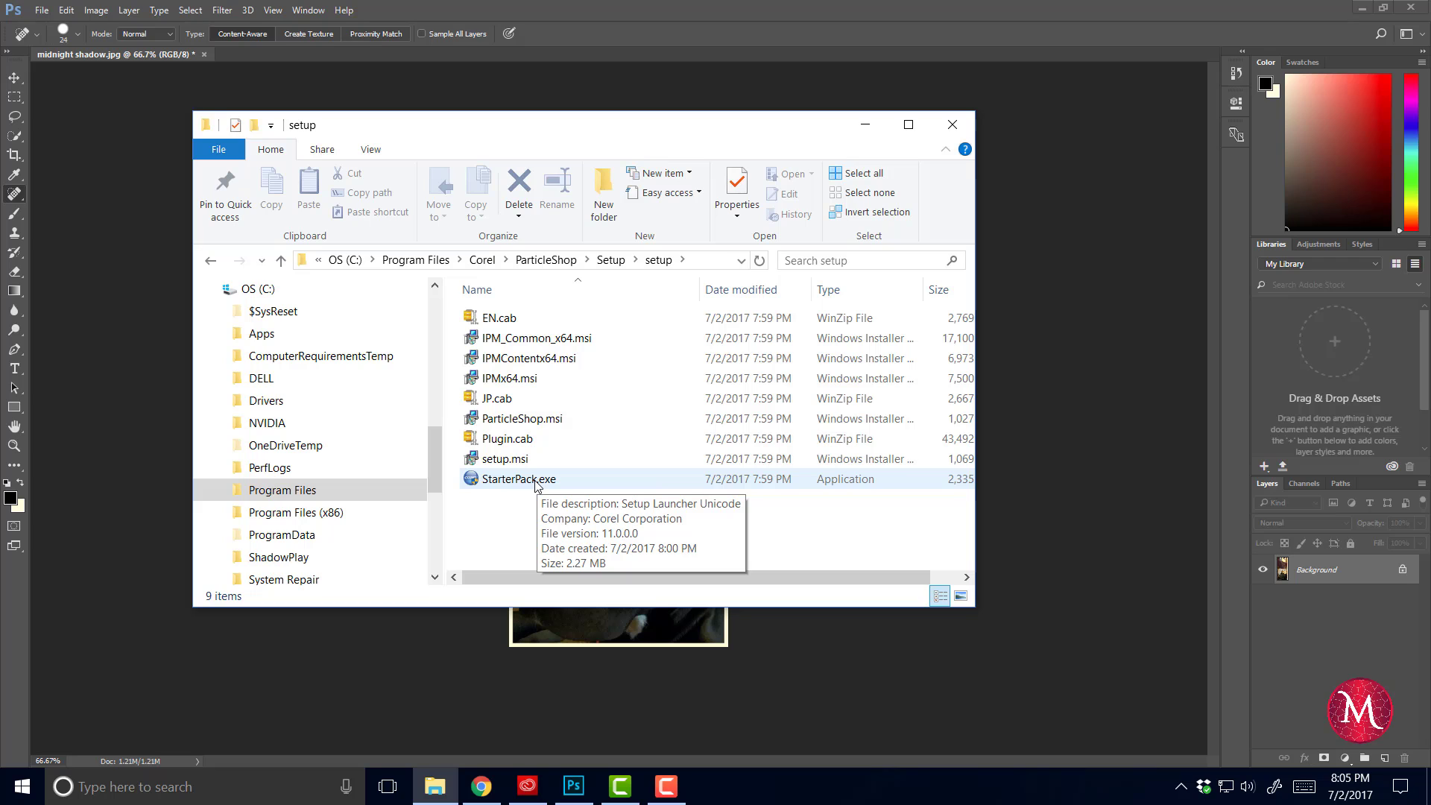
- Run StarterPack.exe, accept the terms, and install the Starter Pack Brush Pack to completion
{"action": "double_click", "coordinate": [536, 482]}
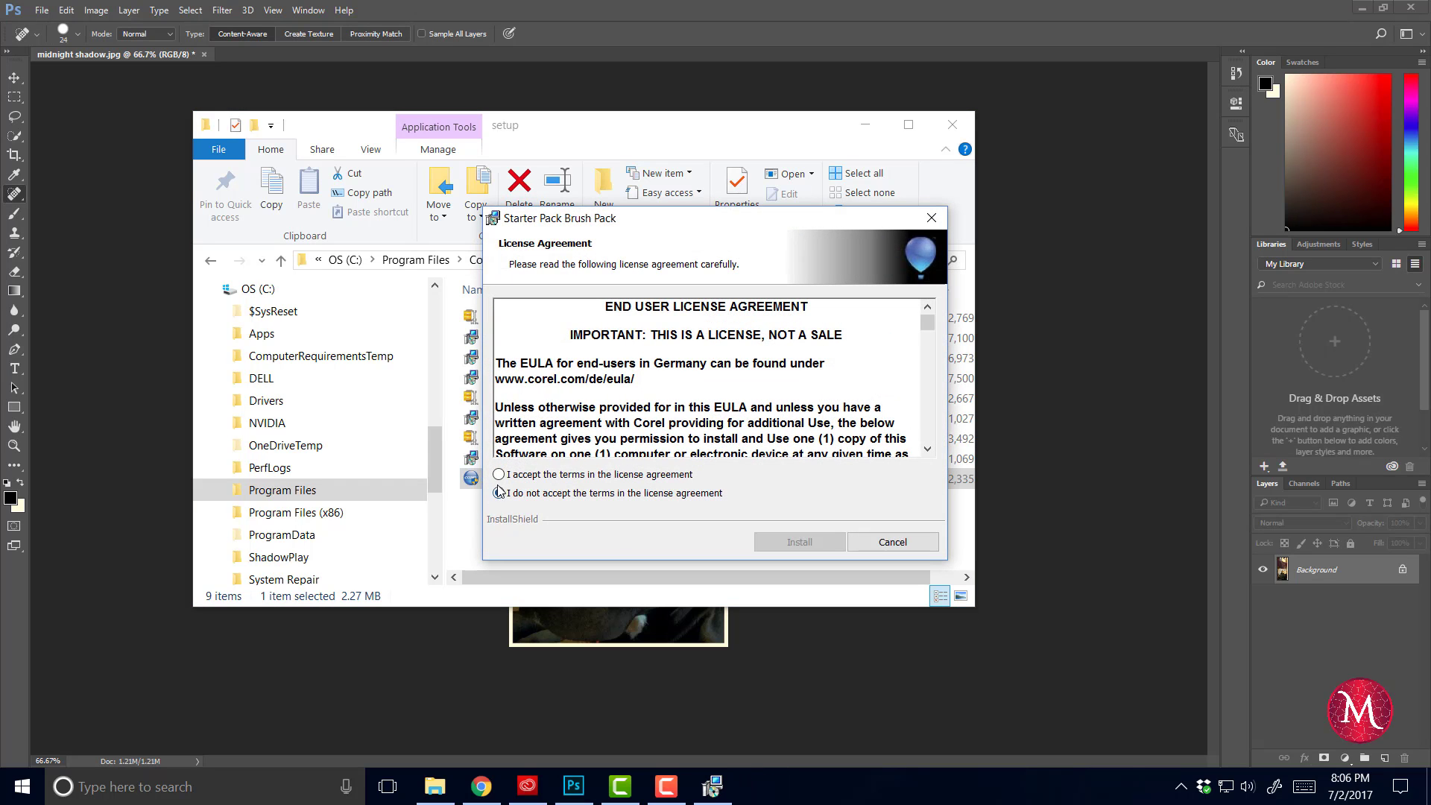
{"action": "left_click", "coordinate": [499, 475]}
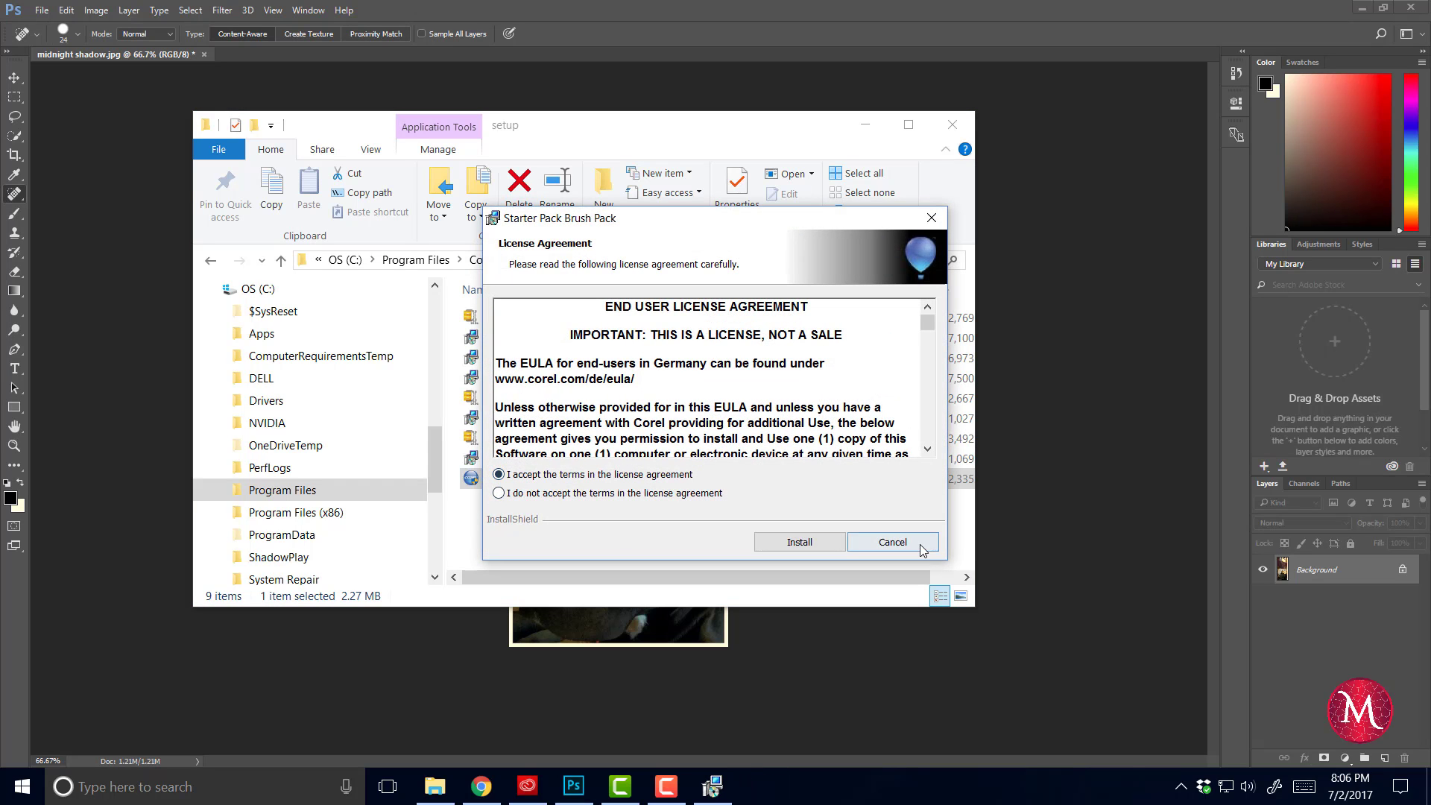
{"action": "left_click", "coordinate": [799, 542]}
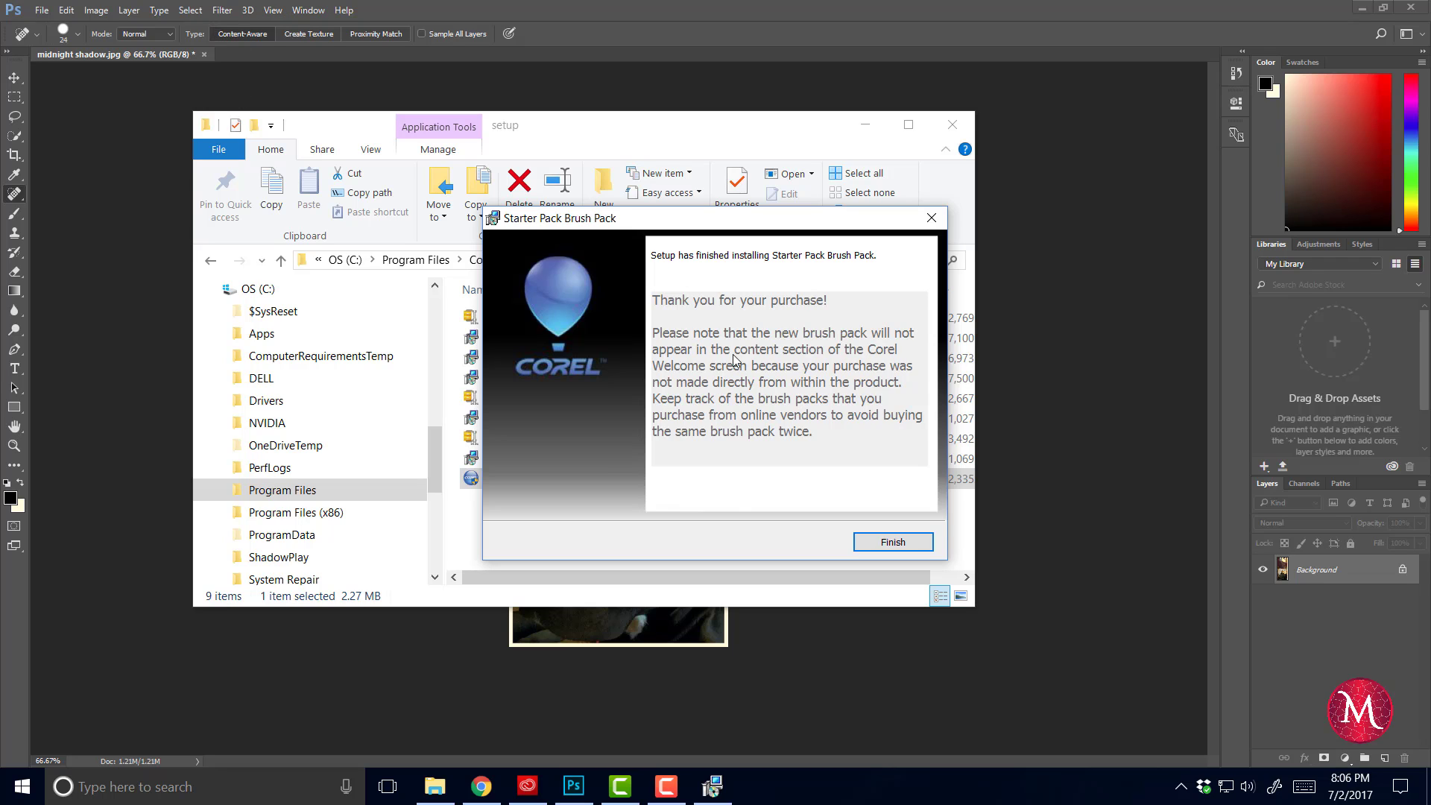
{"action": "left_click", "coordinate": [883, 539]}
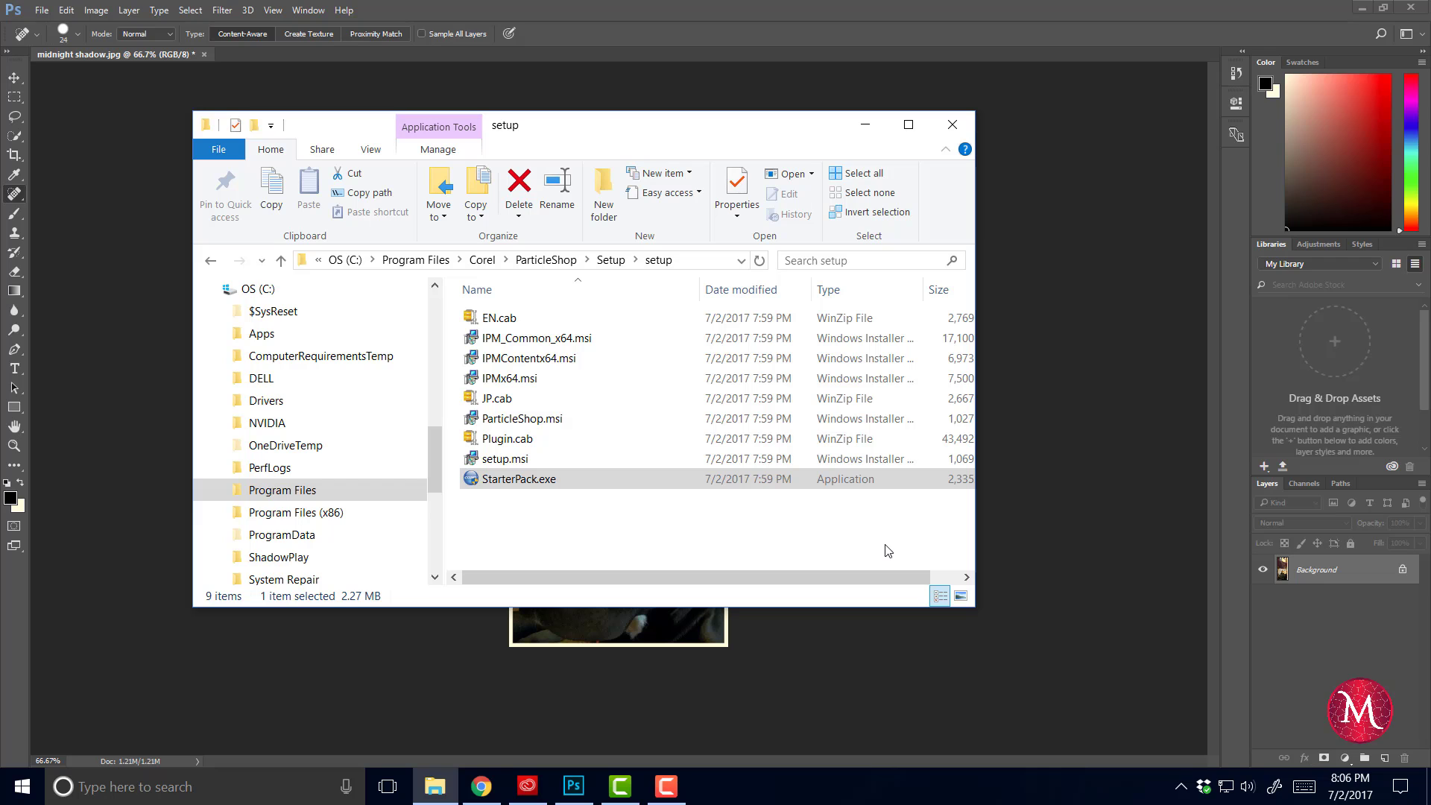
- Minimize File Explorer and check Photoshop's Filter menu twice for a Painter entry
{"action": "left_click", "coordinate": [868, 125]}
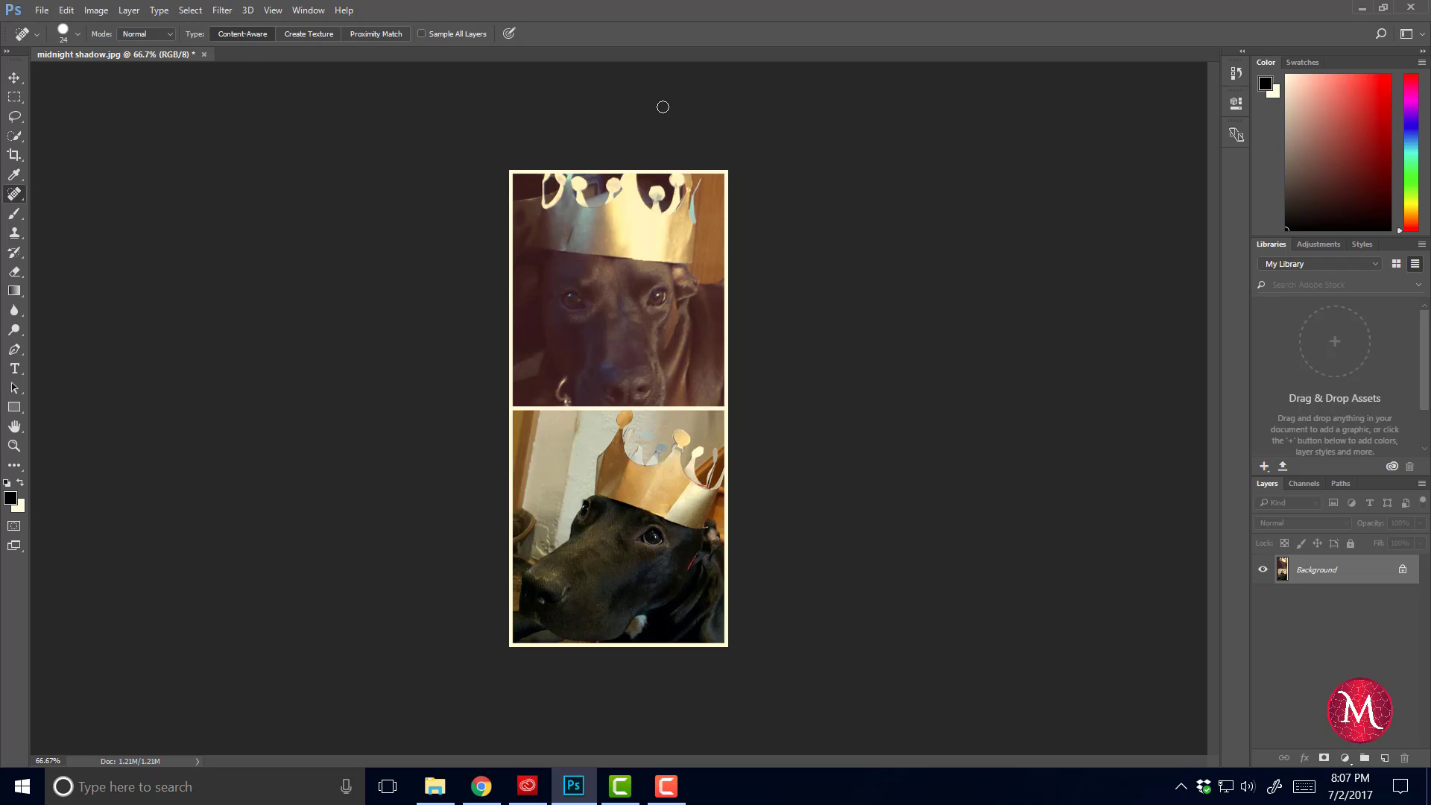
{"action": "left_click", "coordinate": [223, 10]}
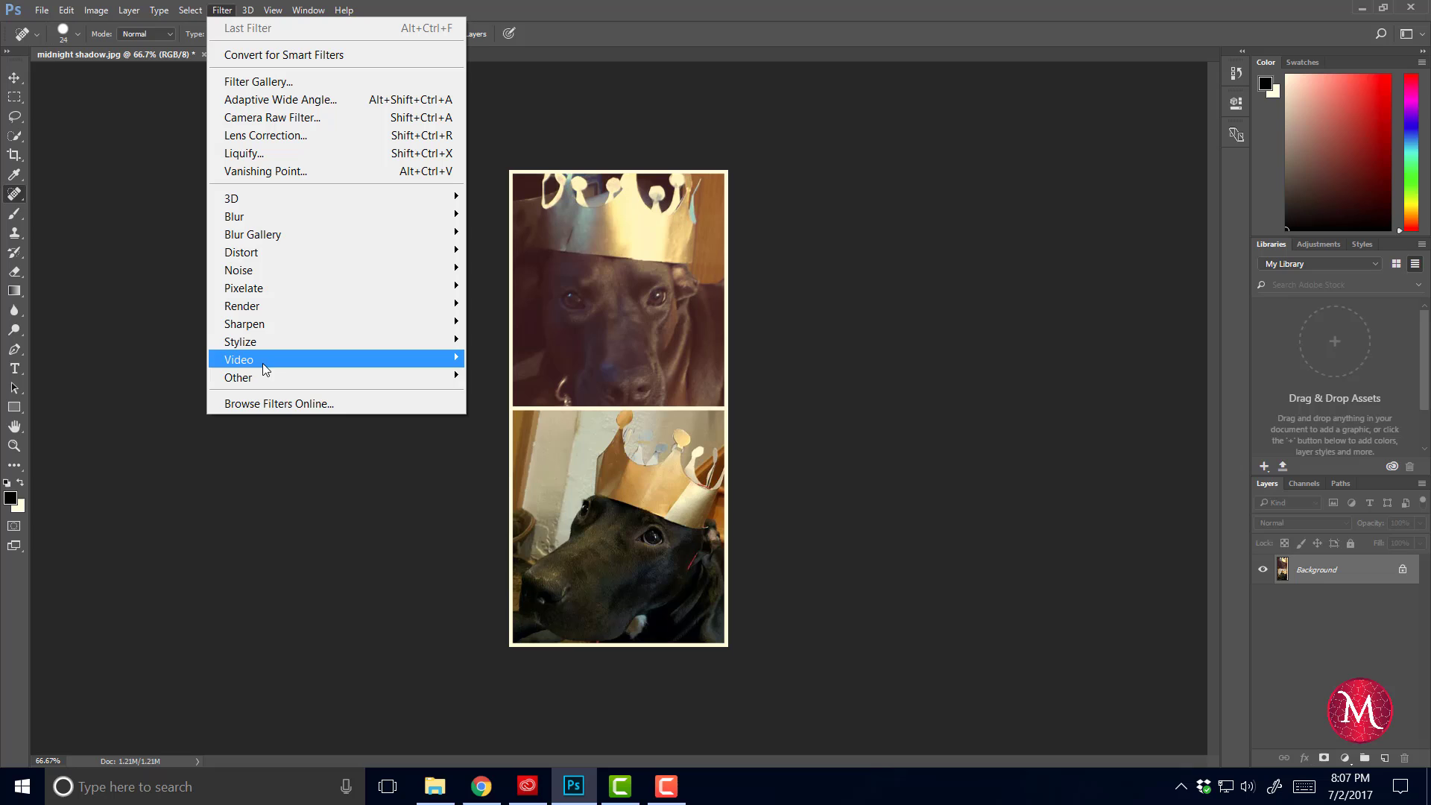
{"action": "mouse_move", "coordinate": [238, 377]}
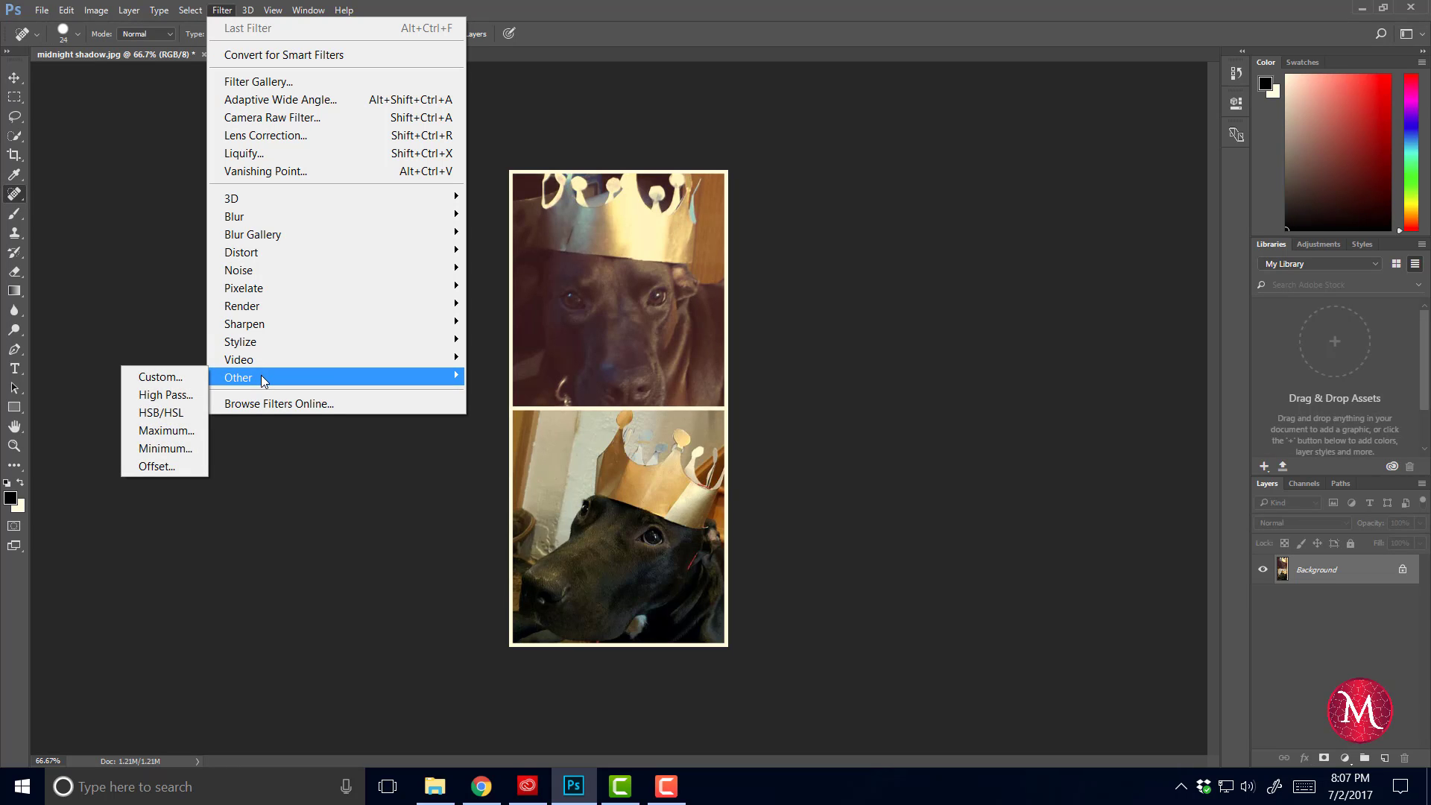
{"action": "left_click", "coordinate": [758, 104]}
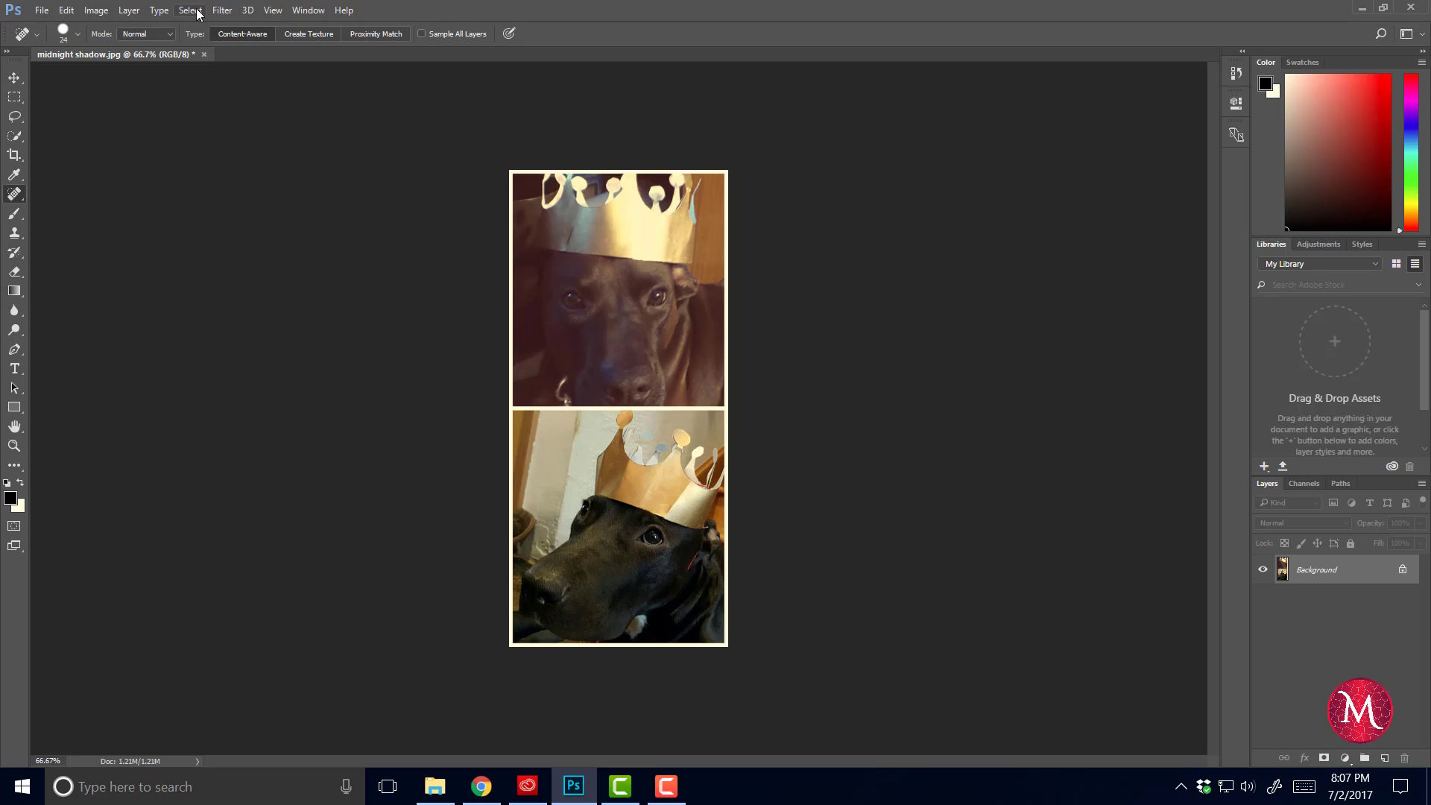
{"action": "left_click", "coordinate": [221, 10]}
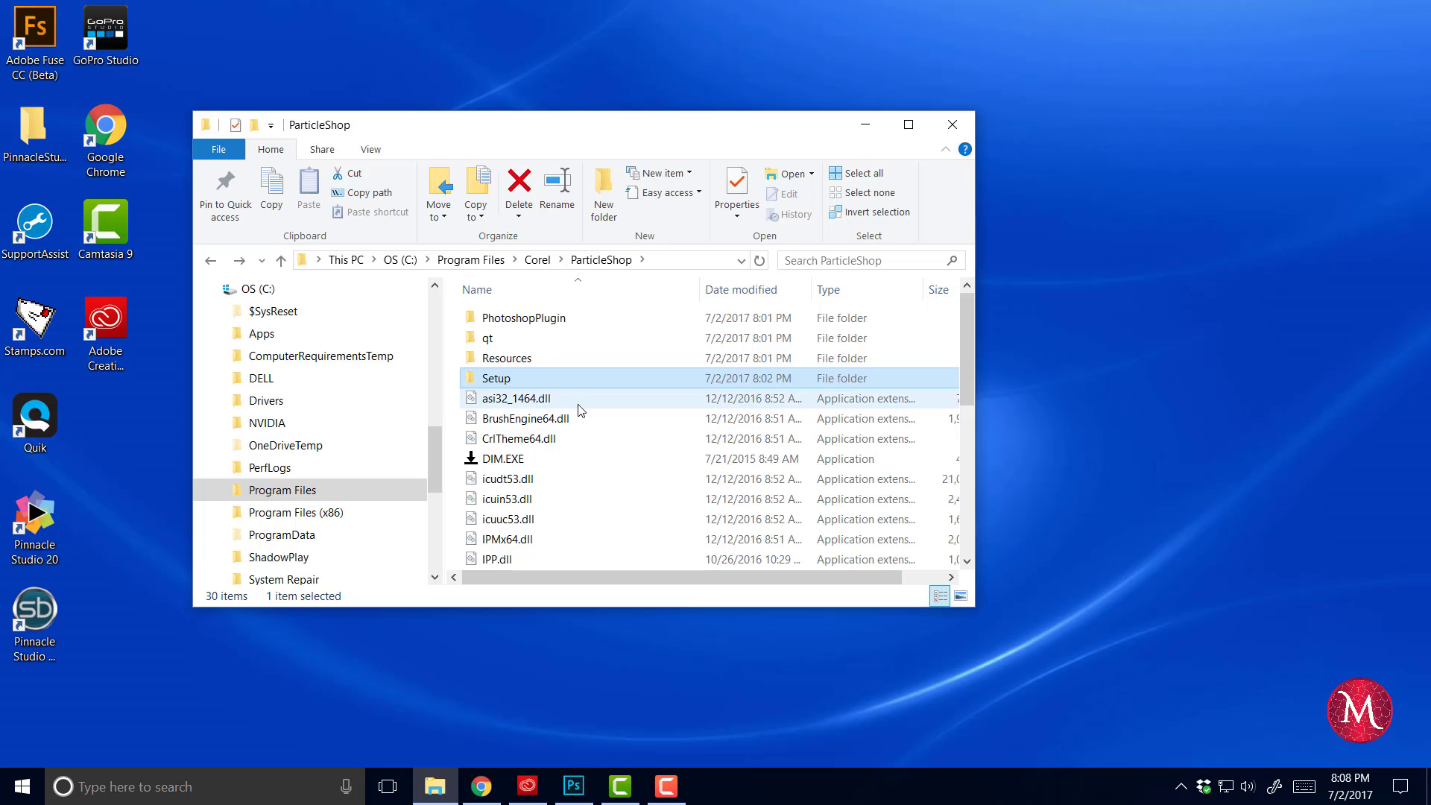
{"action": "scroll", "coordinate": [581, 409], "scroll_direction": "down", "scroll_amount": 1}
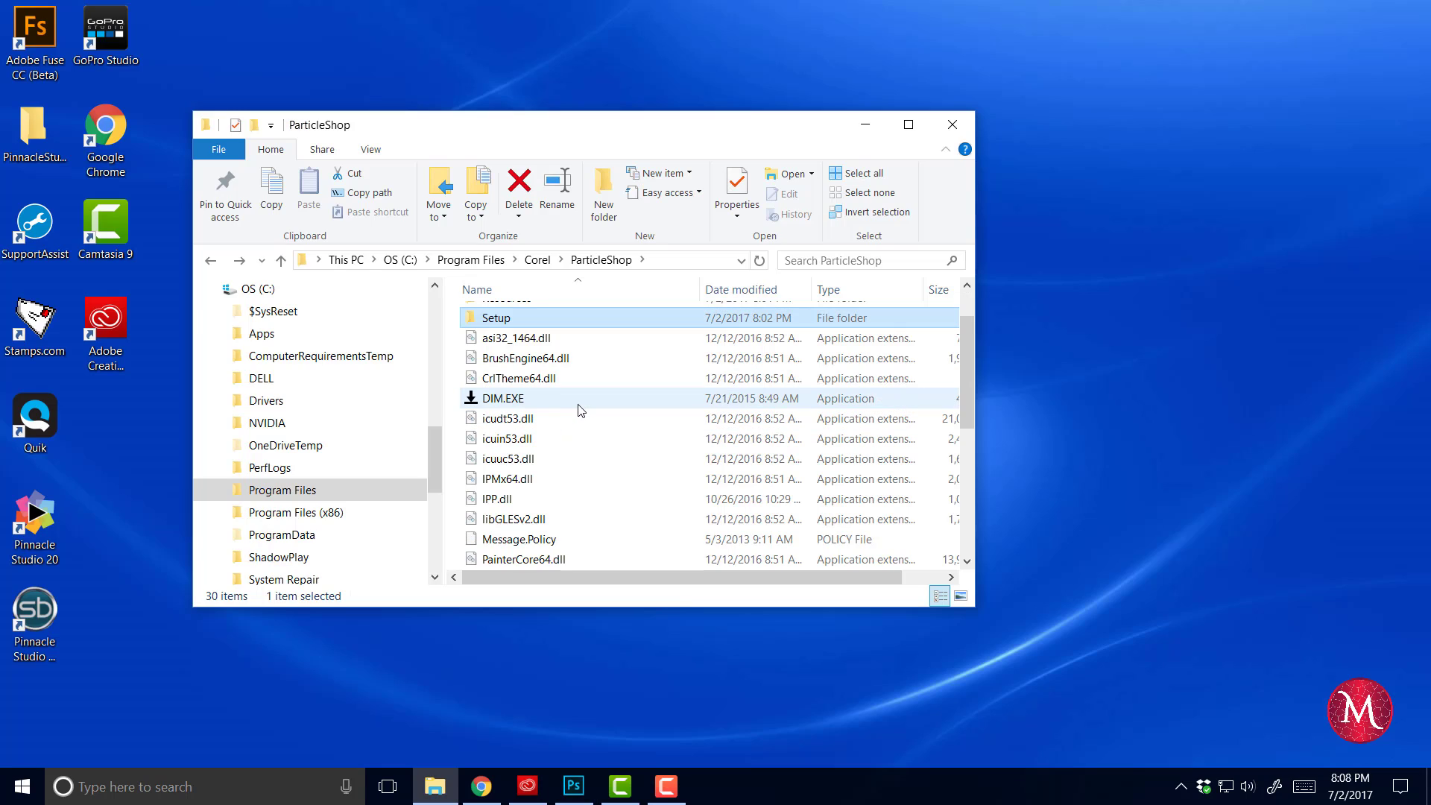
- Revisit ParticleShop's Setup\setup folder, then launch ParticleShopEditor.exe from the ParticleShop folder
{"action": "left_click", "coordinate": [211, 260]}
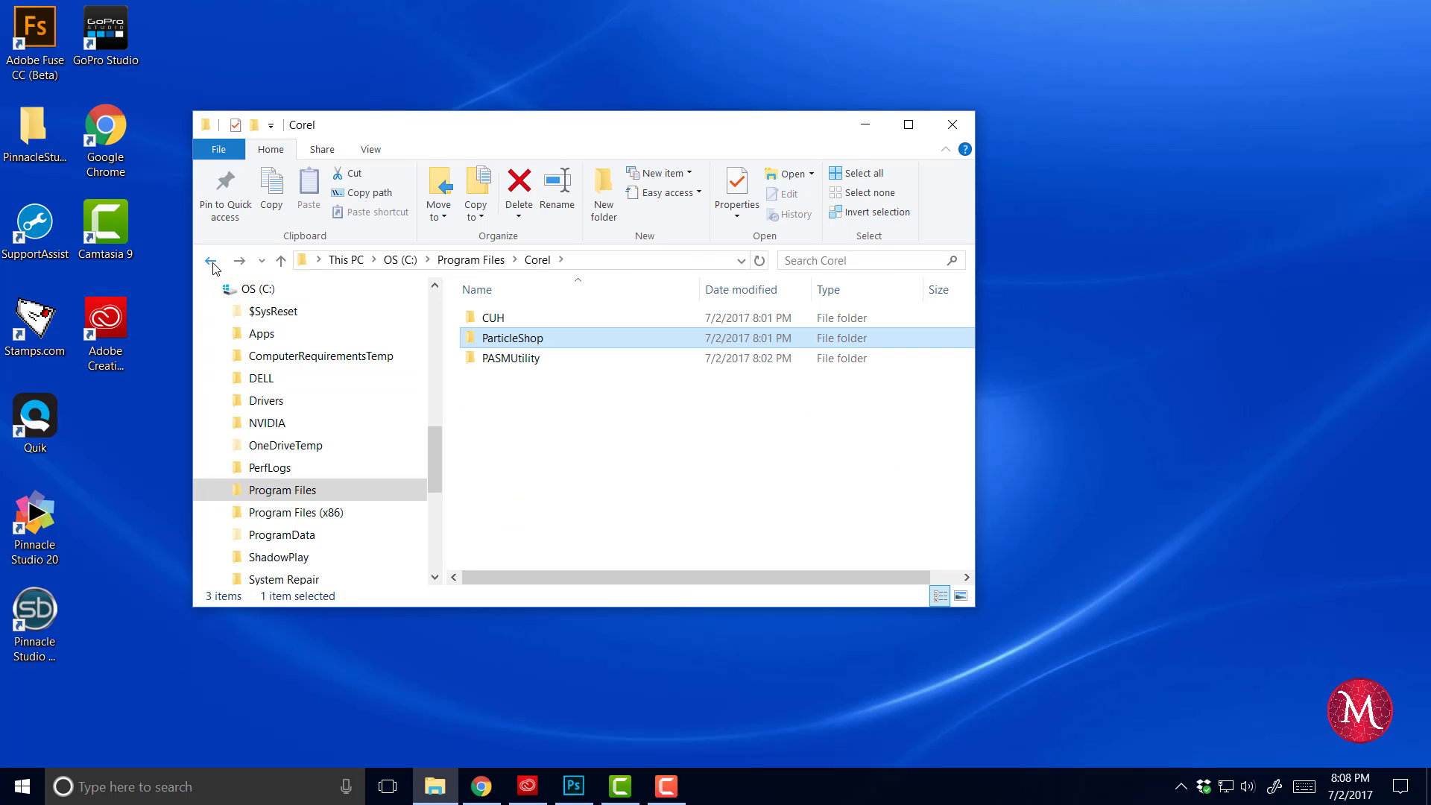
{"action": "double_click", "coordinate": [558, 338]}
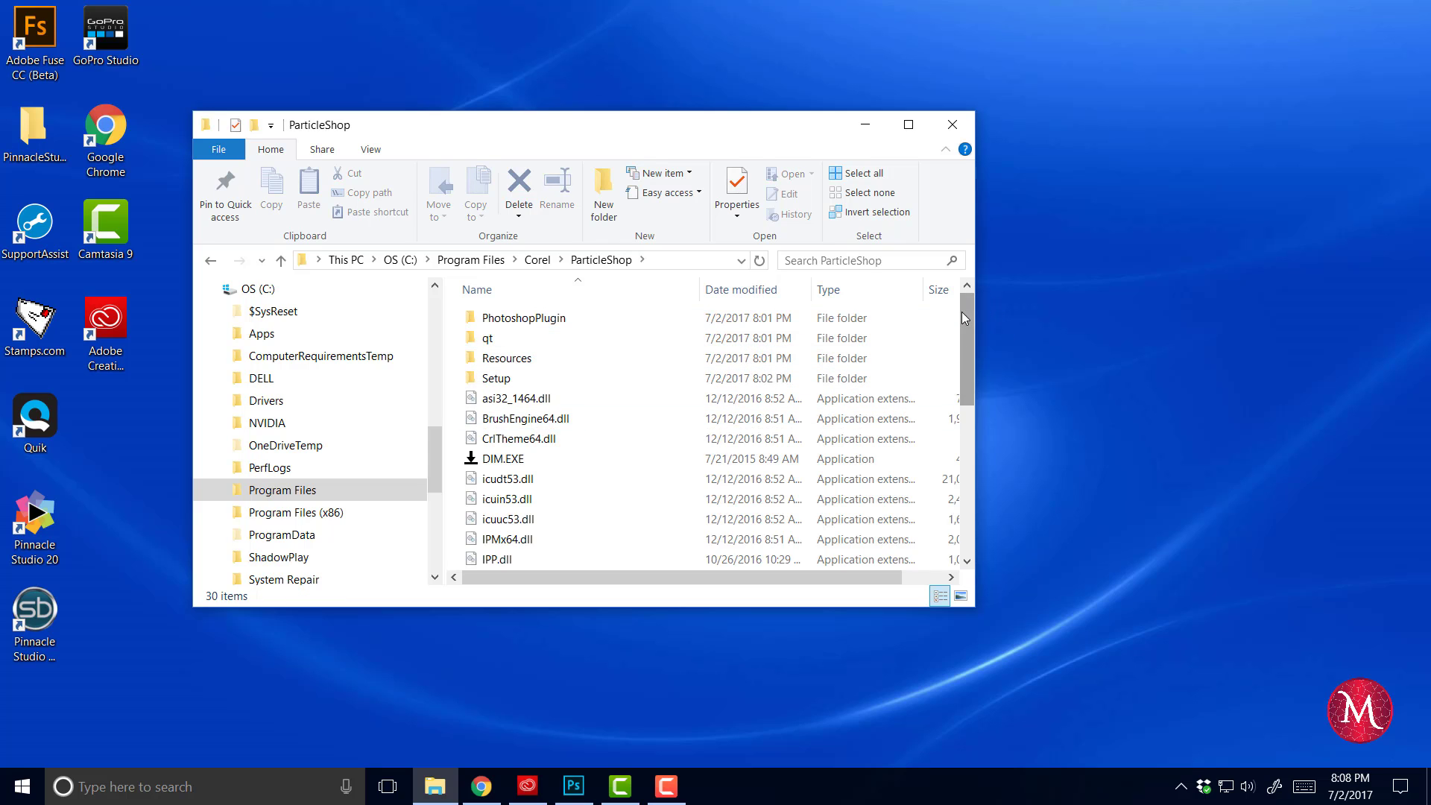
{"action": "left_click_drag", "start_coordinate": [961, 312], "coordinate": [960, 471]}
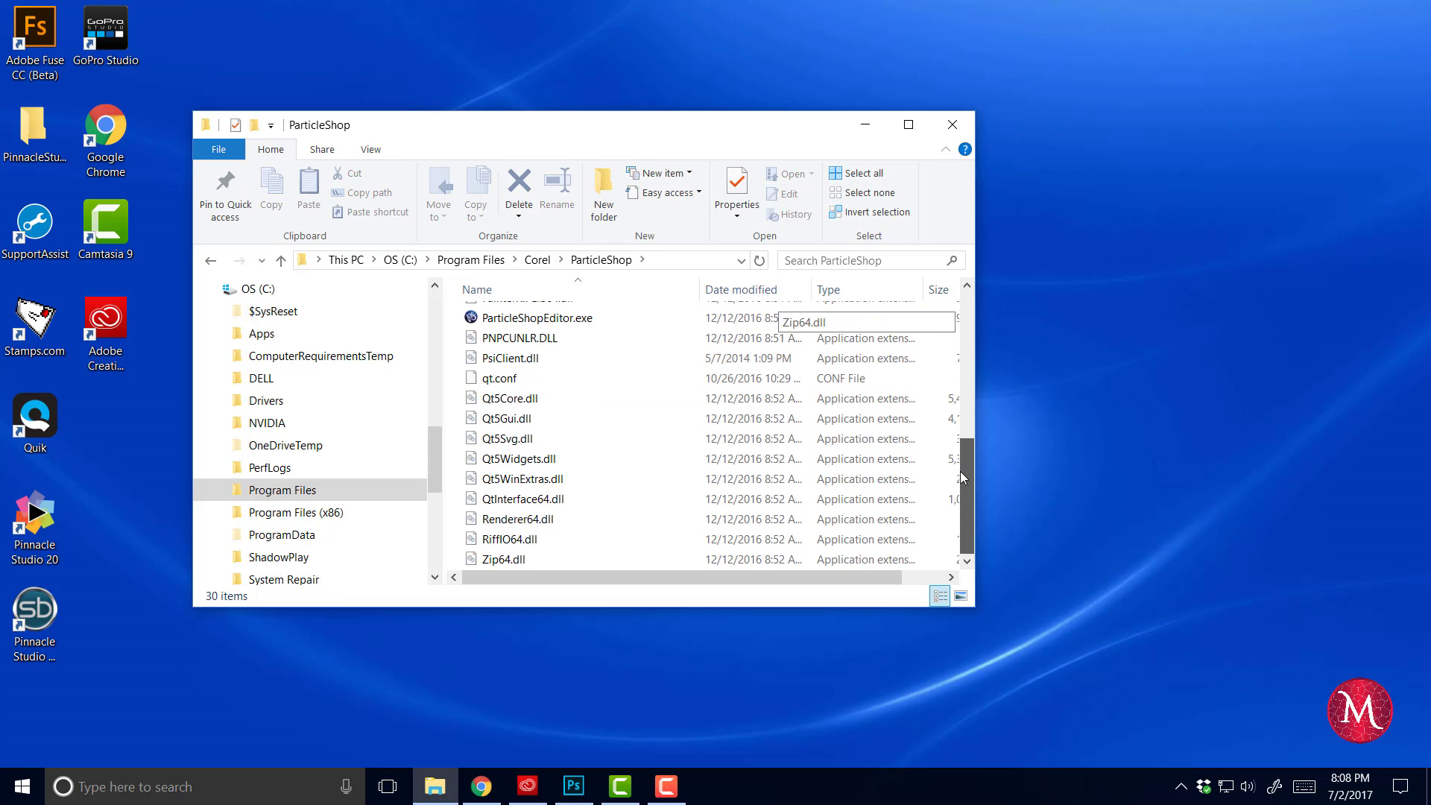
{"action": "scroll", "coordinate": [701, 420], "scroll_direction": "up", "scroll_amount": 1}
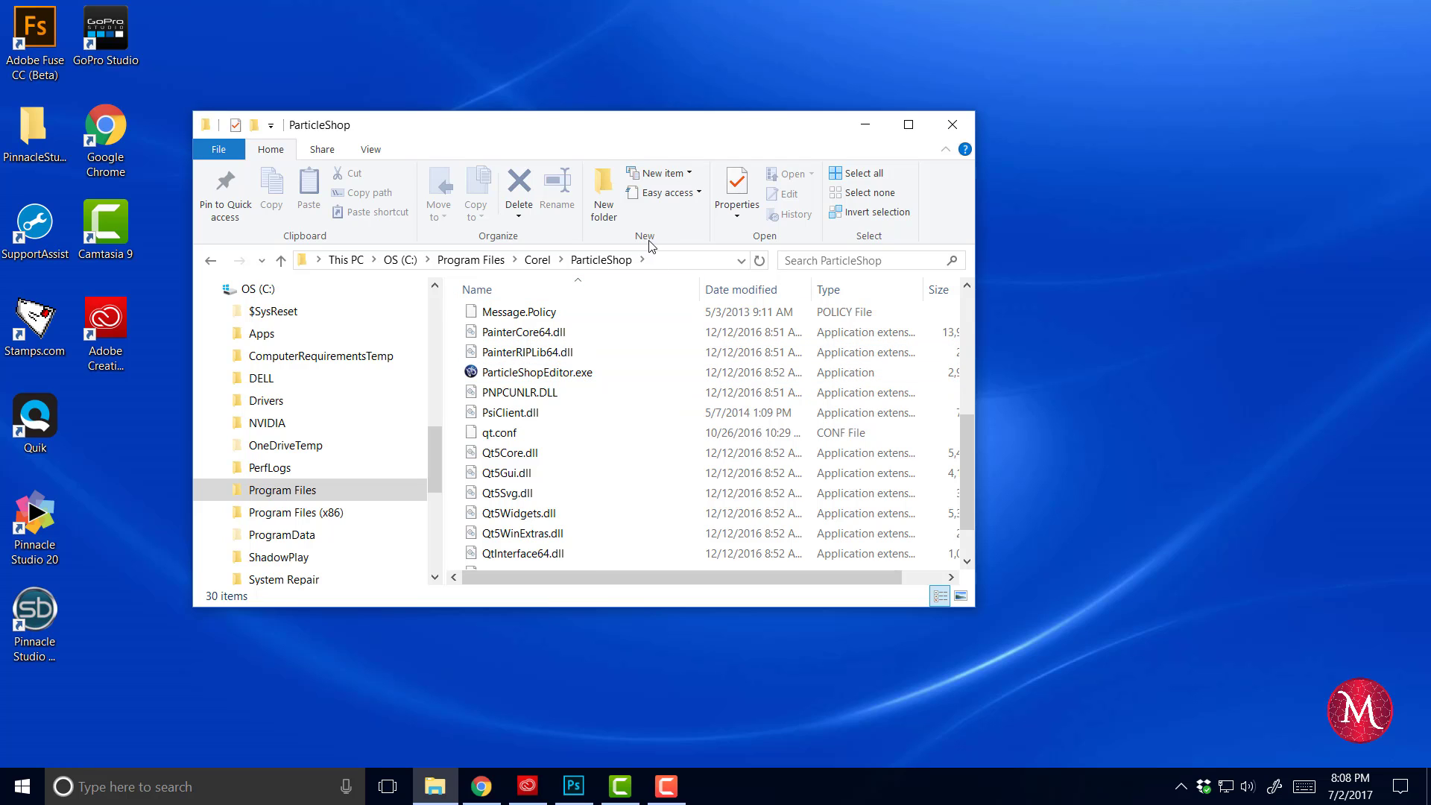
{"action": "scroll", "coordinate": [569, 462], "scroll_direction": "down", "scroll_amount": 1}
{"action": "scroll", "coordinate": [570, 462], "scroll_direction": "up", "scroll_amount": 4}
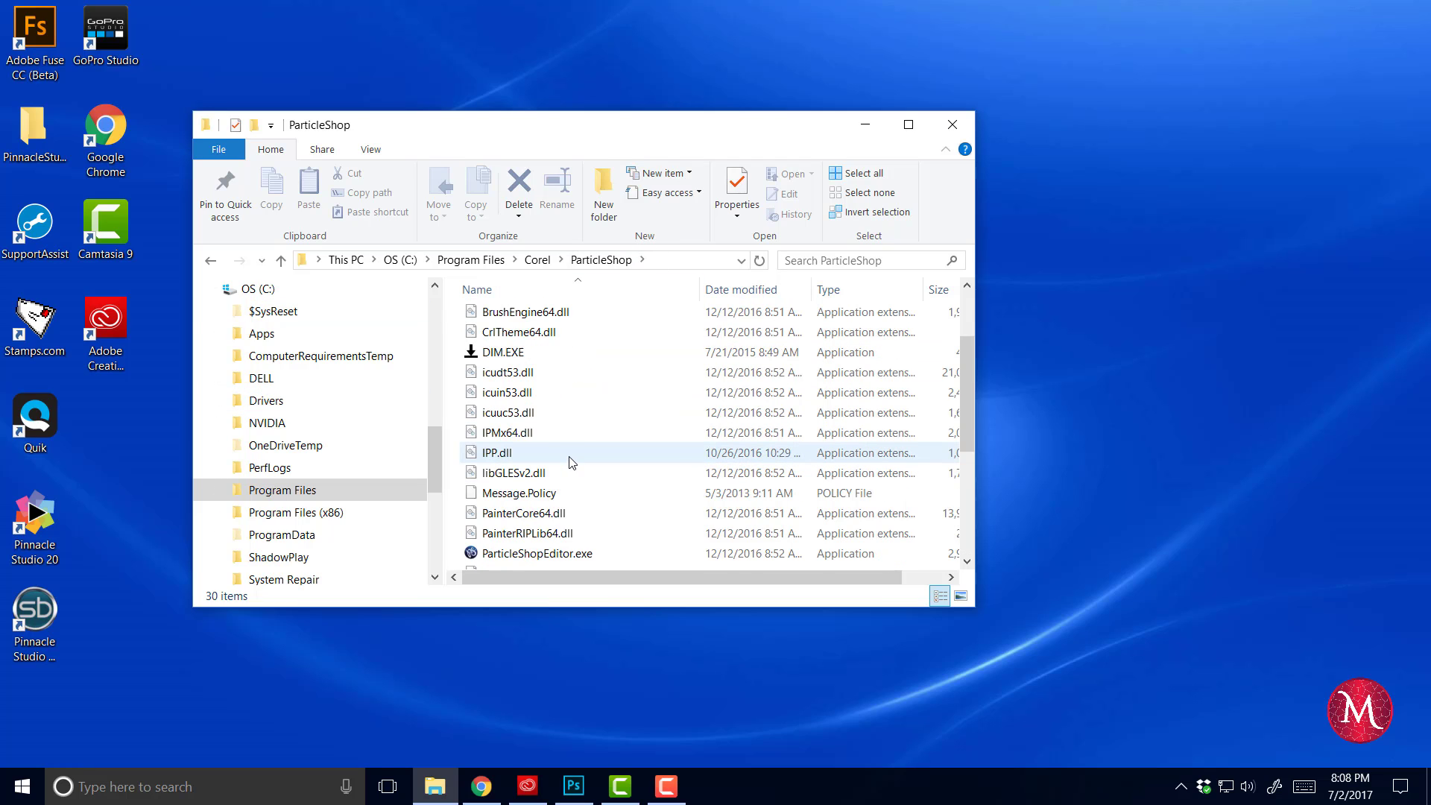
{"action": "scroll", "coordinate": [568, 461], "scroll_direction": "up", "scroll_amount": 2}
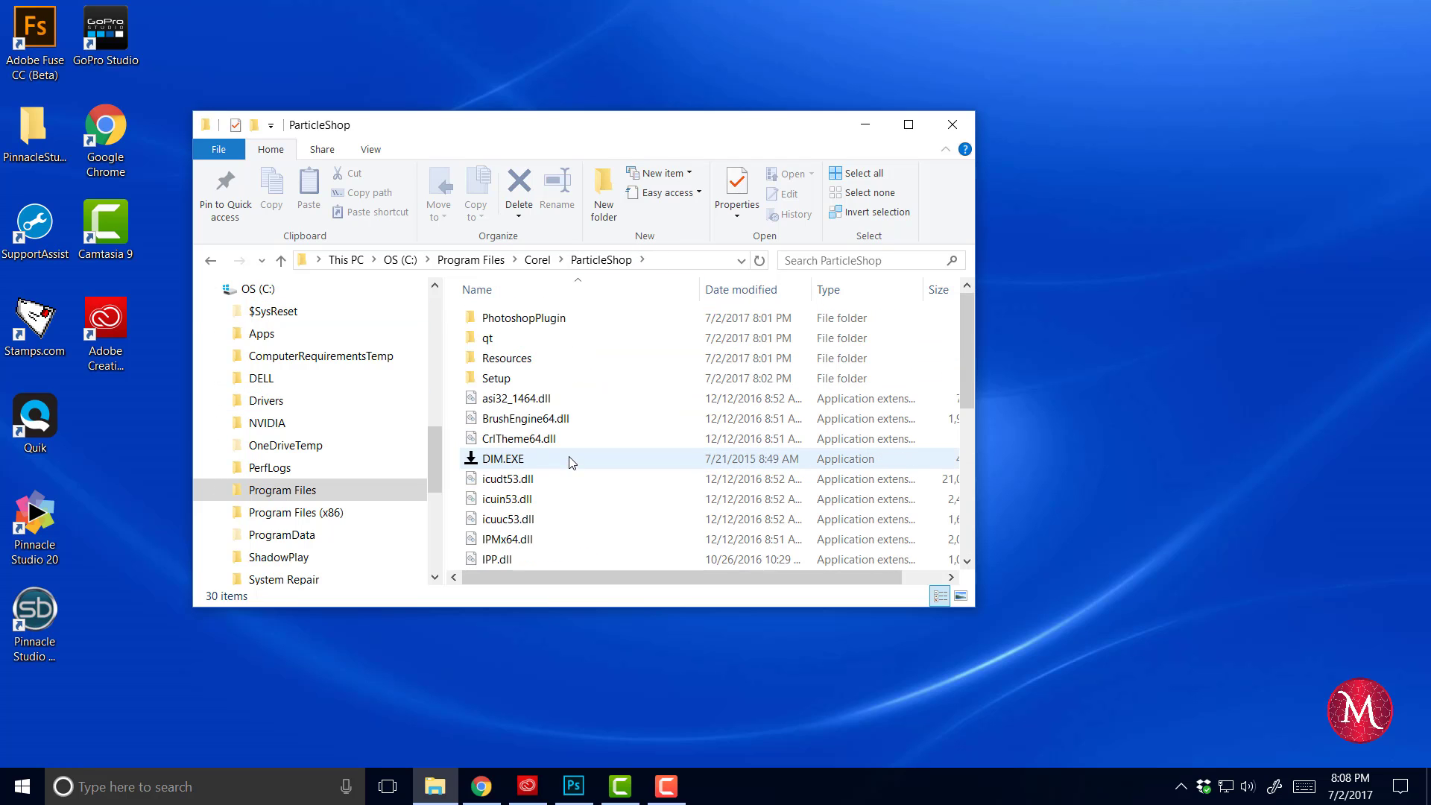
{"action": "double_click", "coordinate": [517, 379]}
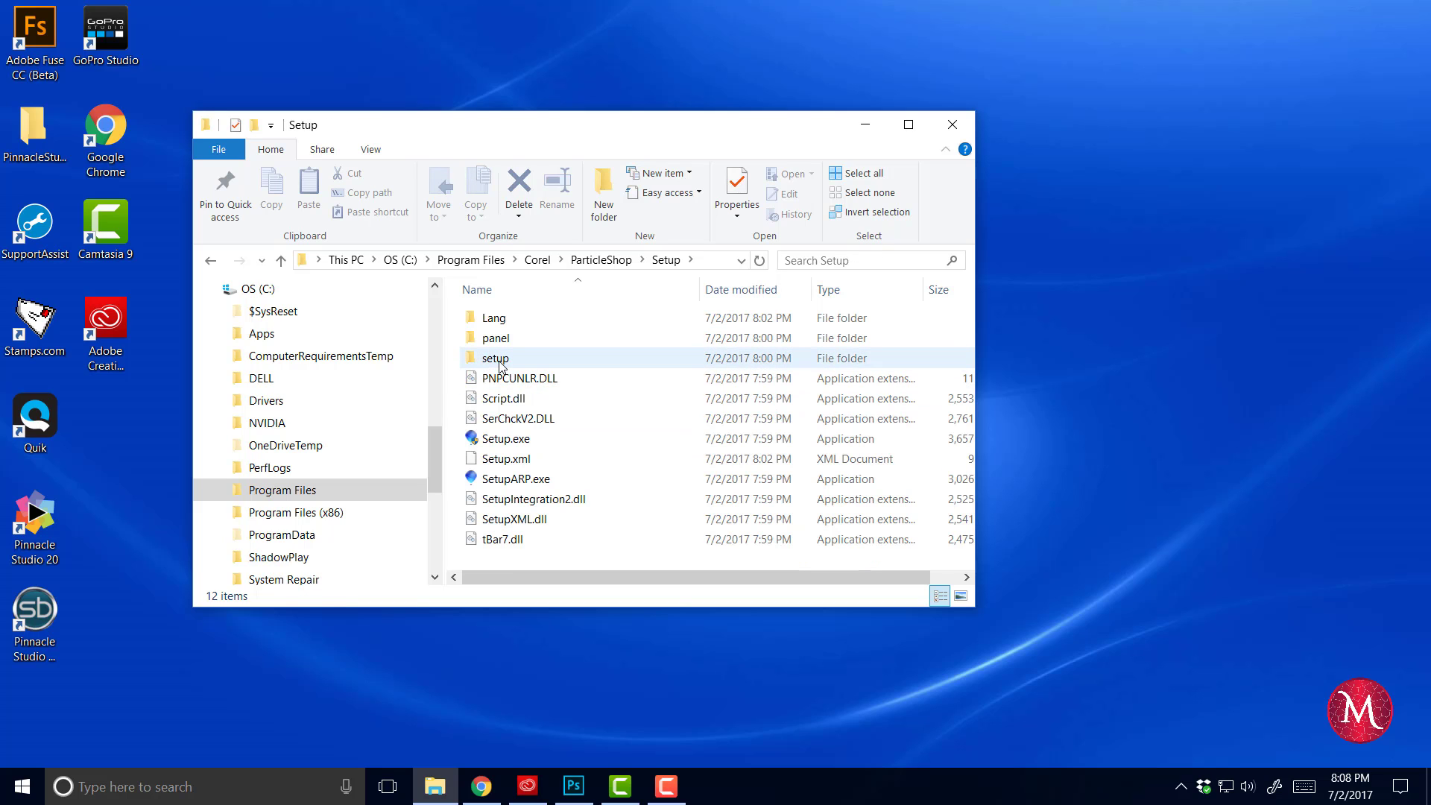
{"action": "double_click", "coordinate": [496, 358]}
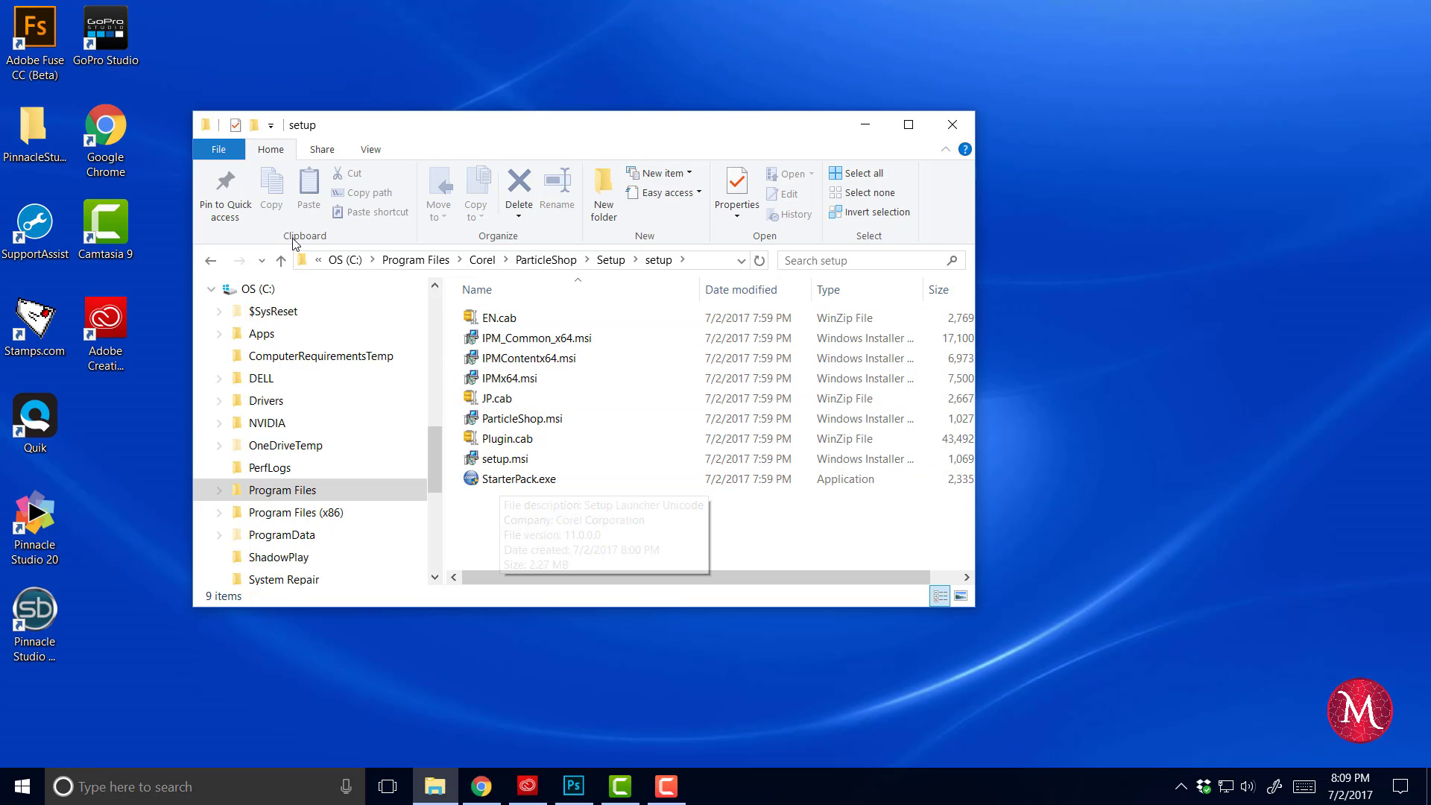
{"action": "left_click", "coordinate": [212, 261]}
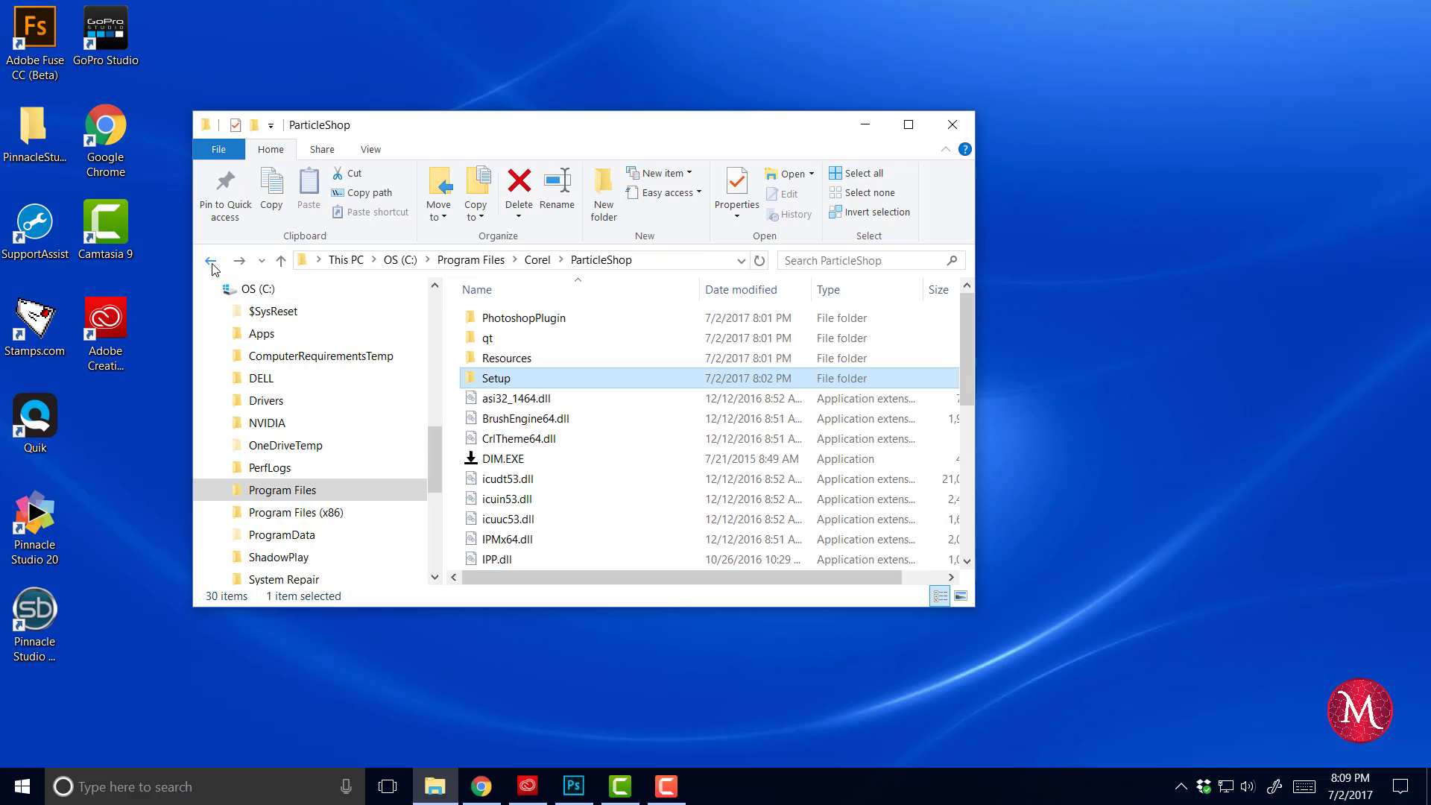
{"action": "scroll", "coordinate": [598, 410], "scroll_direction": "down", "scroll_amount": 3}
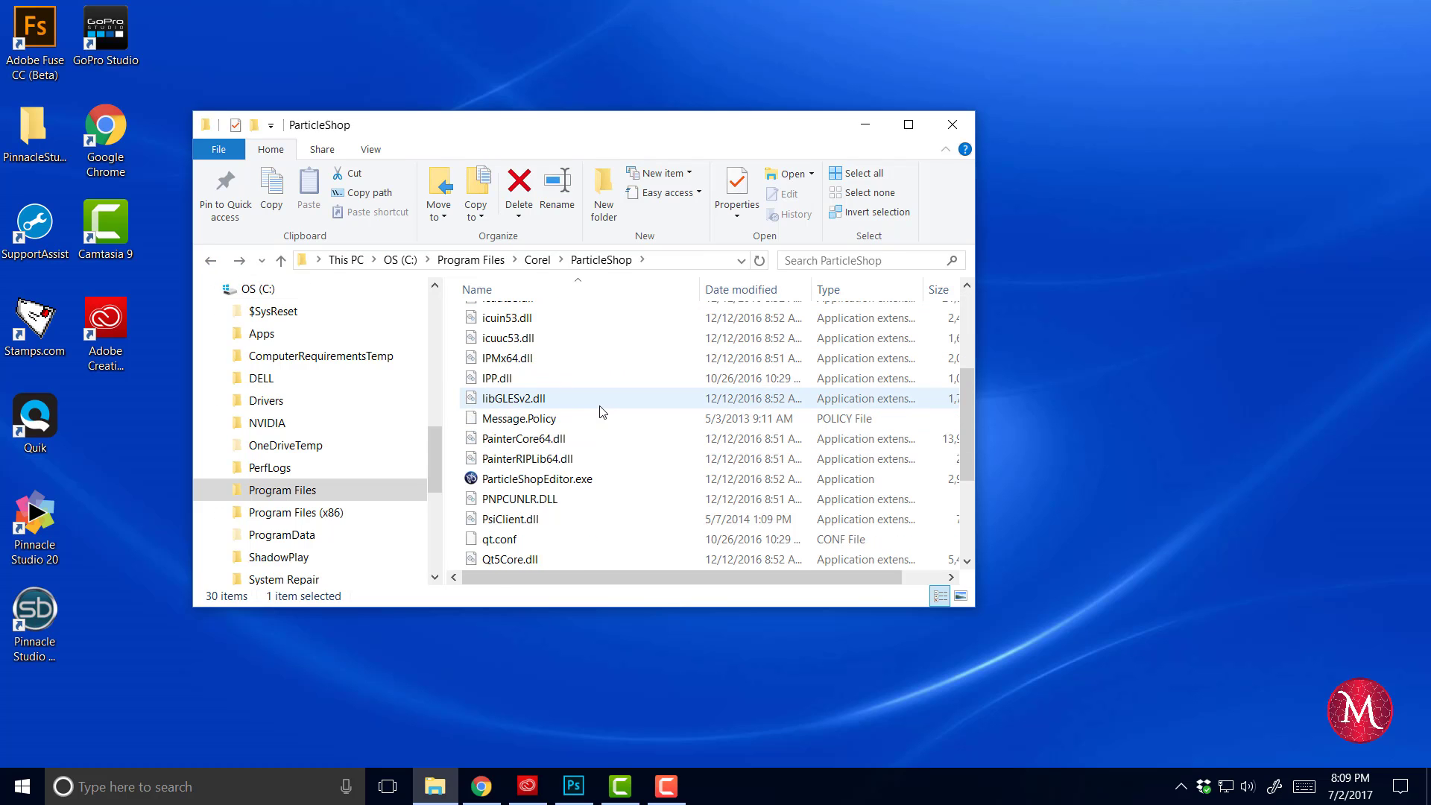
{"action": "double_click", "coordinate": [586, 484]}
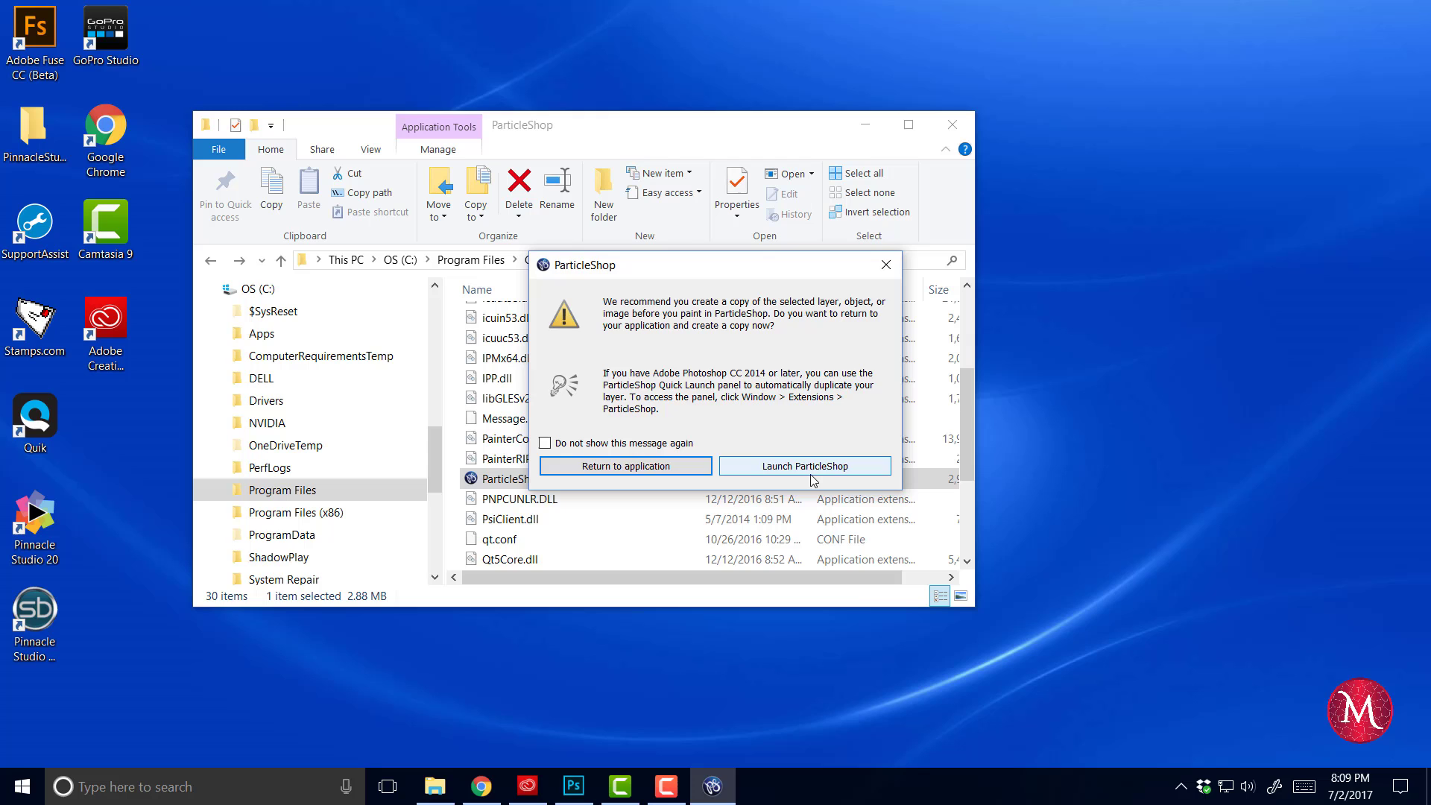
- Launch ParticleShop, dismiss the brush promotion screen, and return to Photoshop's dog photo
{"action": "left_click", "coordinate": [822, 468]}
{"action": "left_click", "coordinate": [576, 788]}
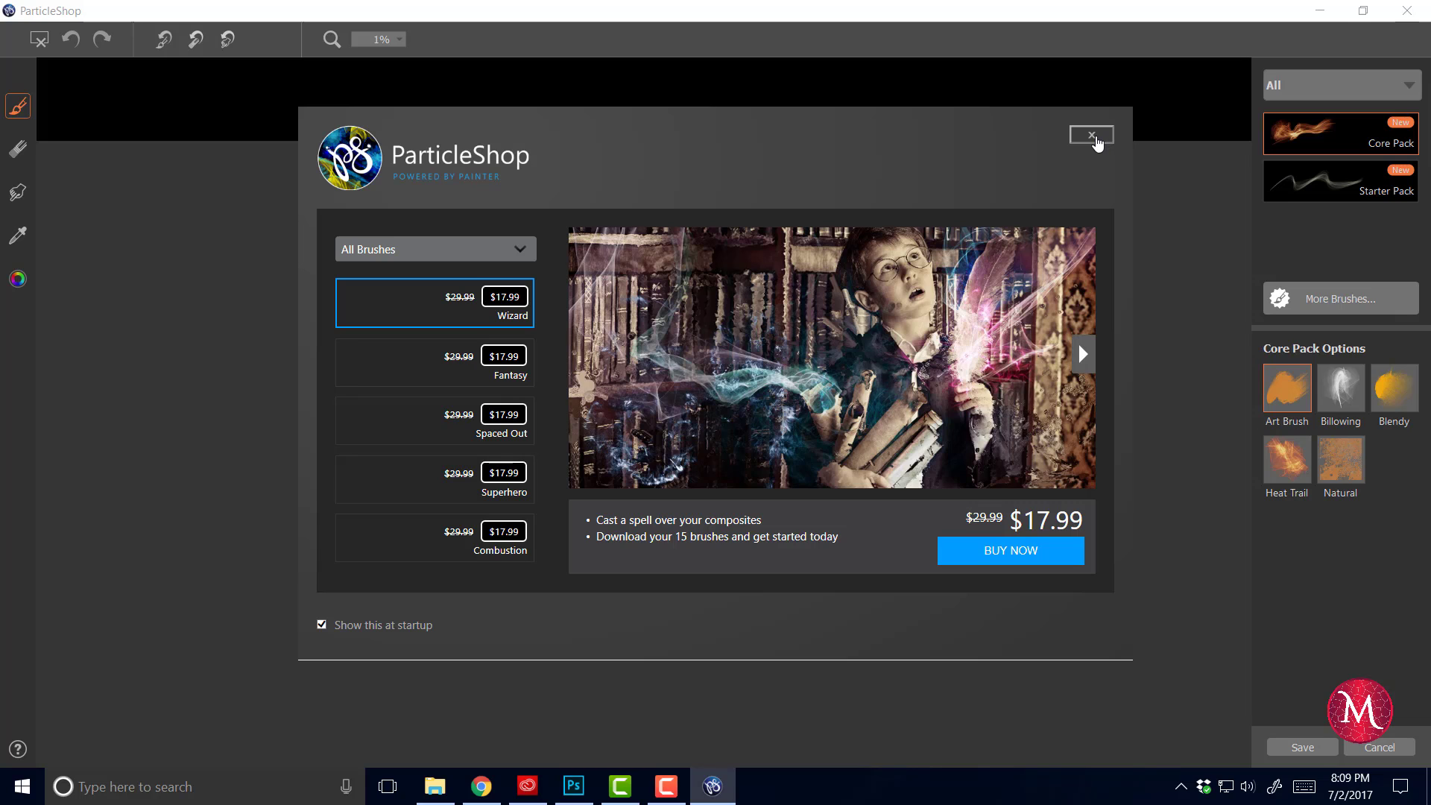
{"action": "left_click", "coordinate": [1094, 138]}
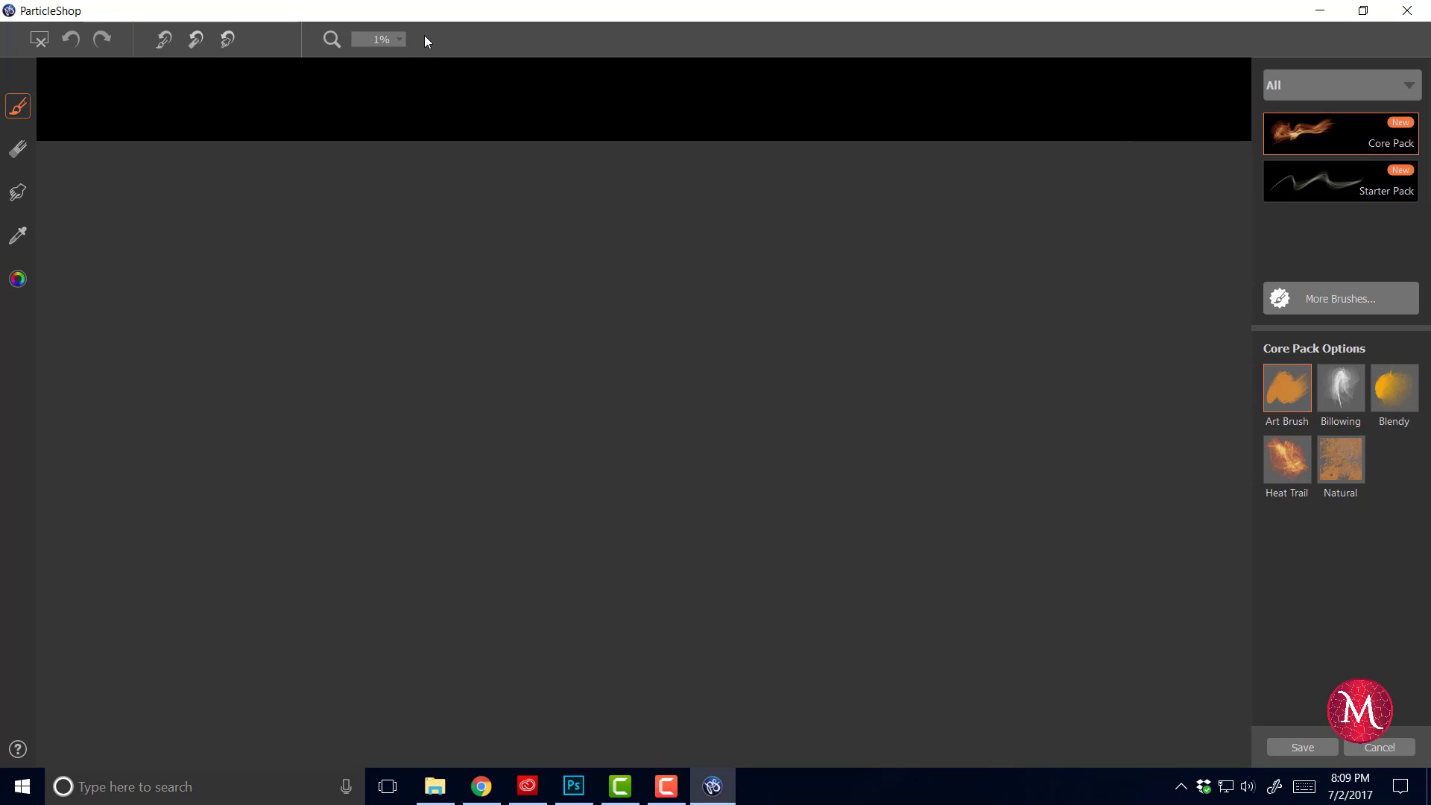
{"action": "left_click", "coordinate": [581, 792]}
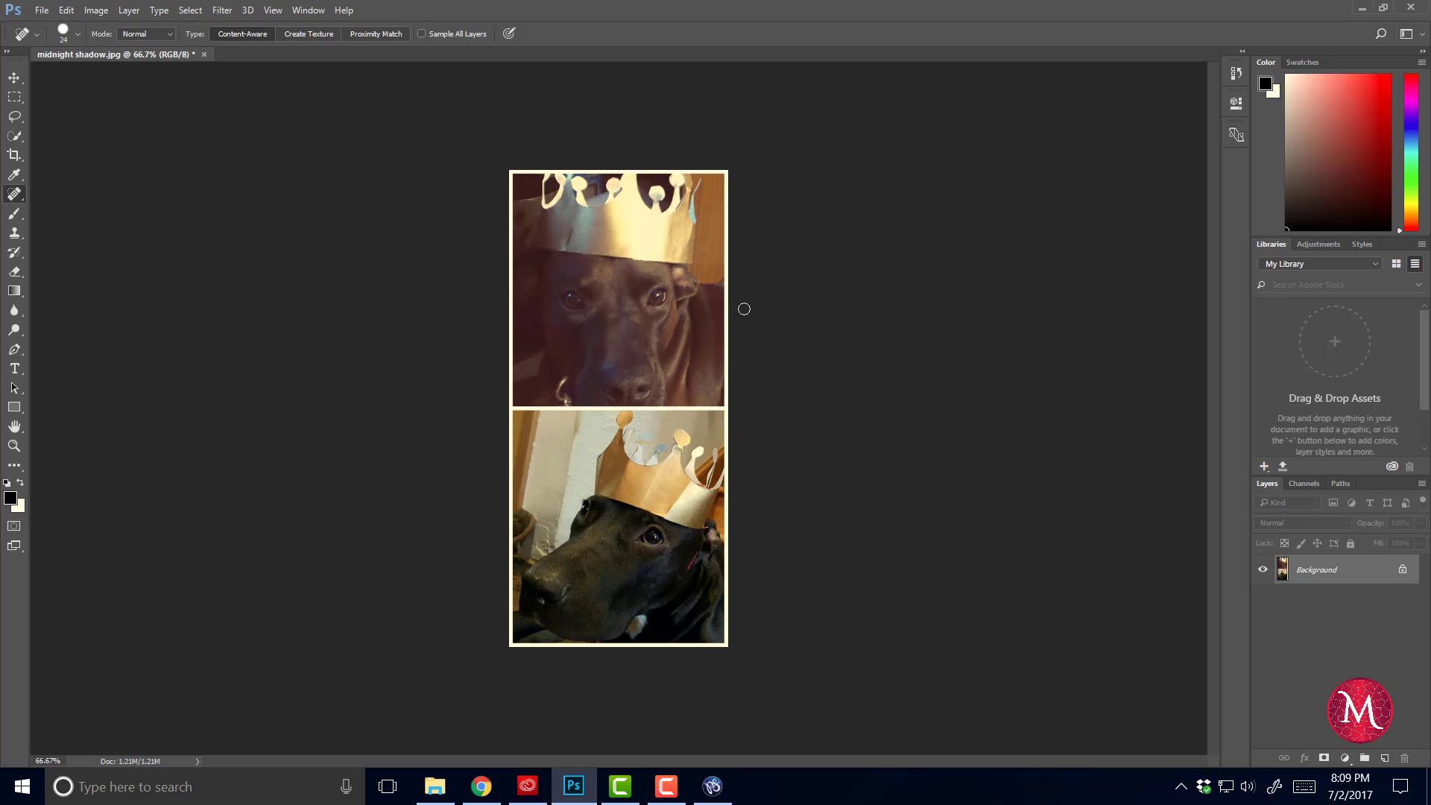
- Look through Photoshop's Filter menu for ParticleShop and close it without applying anything
{"action": "left_click", "coordinate": [223, 9]}
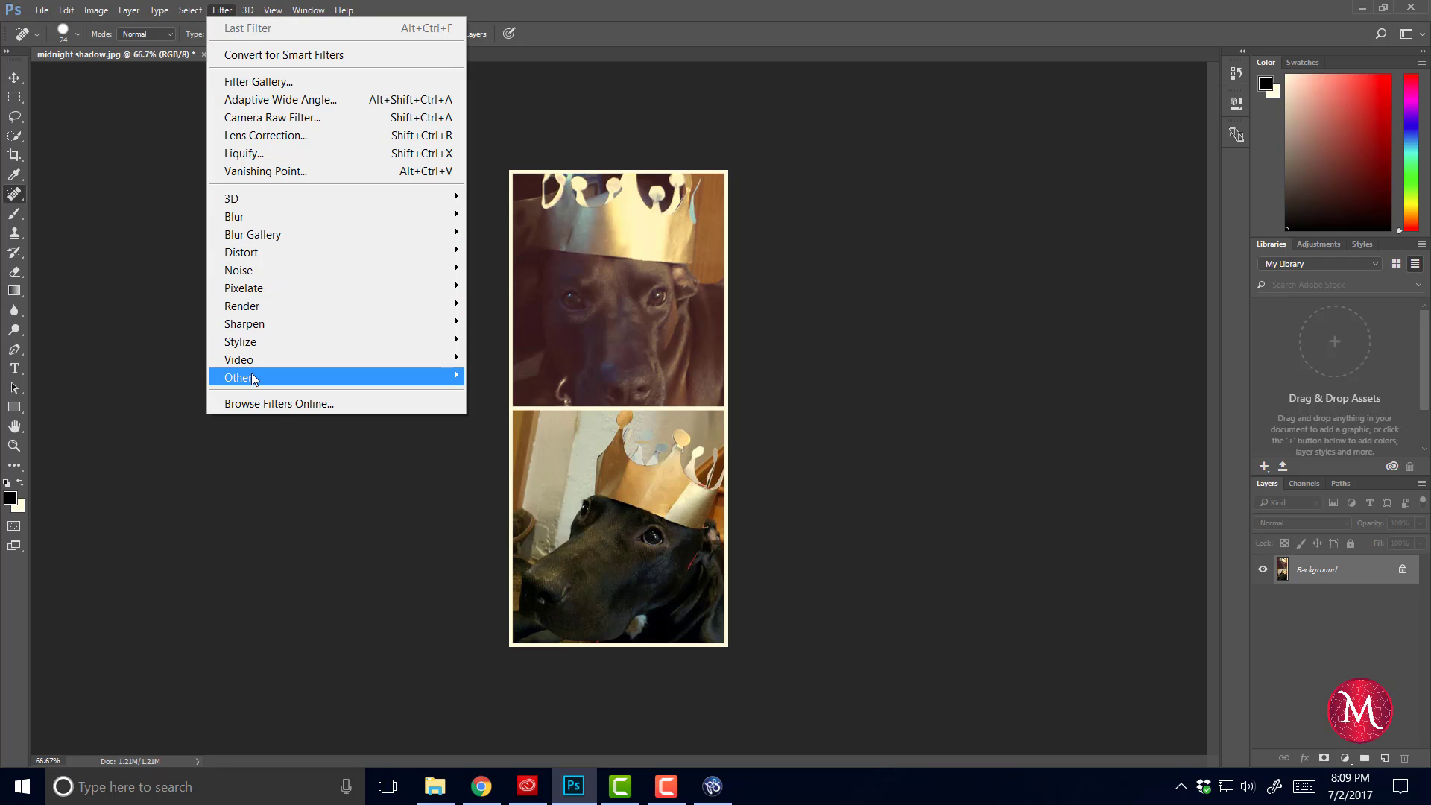
{"action": "mouse_move", "coordinate": [239, 358]}
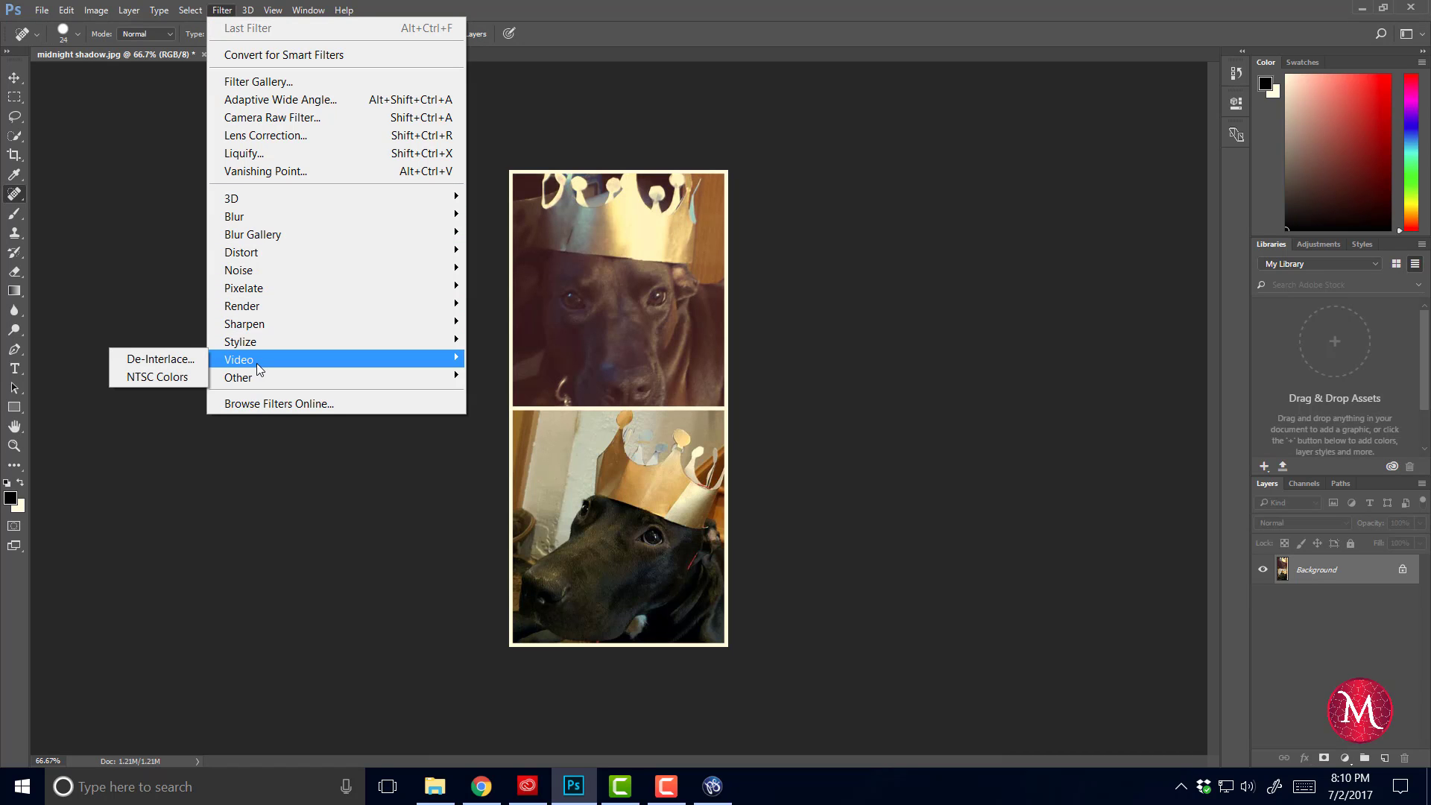
{"action": "left_click", "coordinate": [773, 242]}
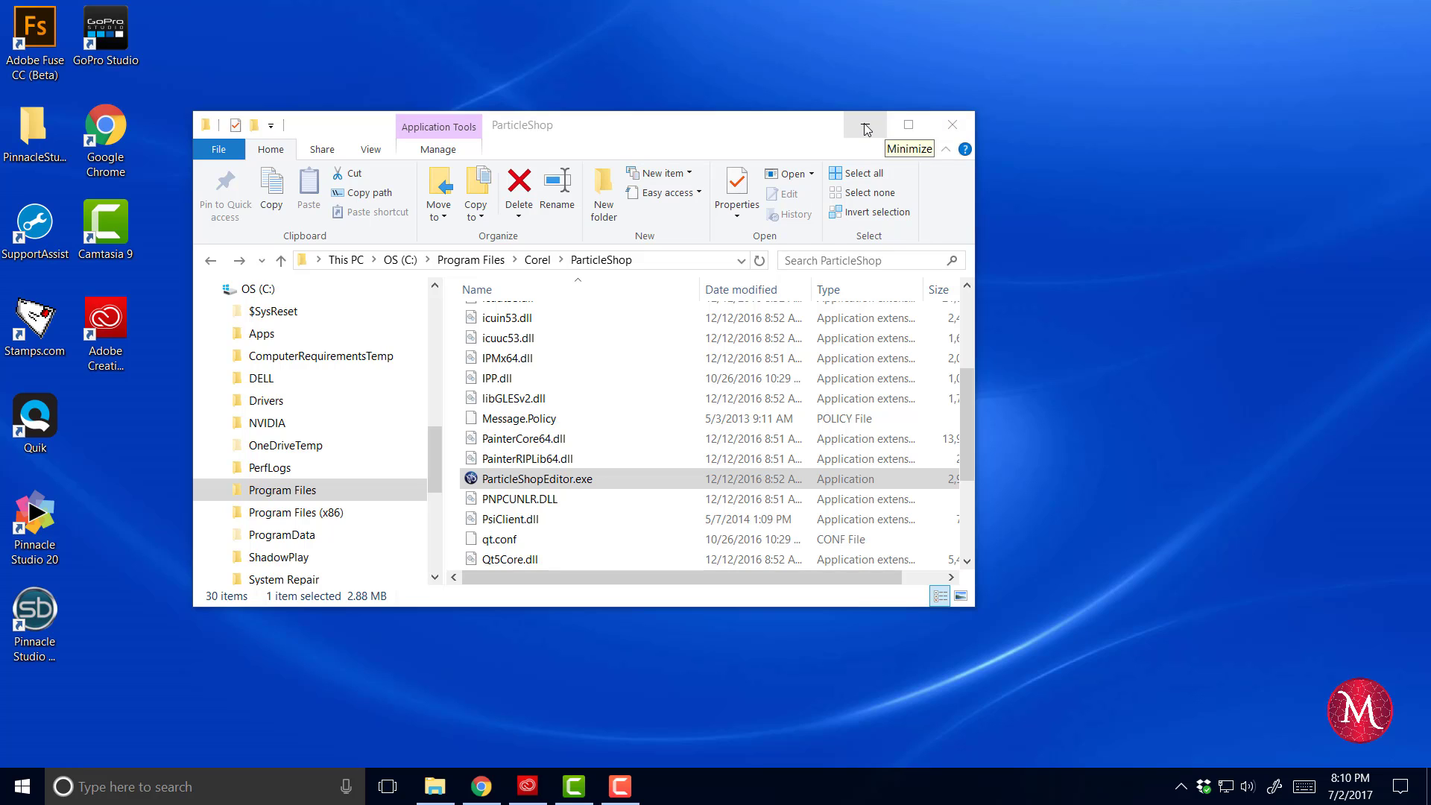
- Relaunch Photoshop CC (2017) from the Creative Cloud app list
{"action": "left_click", "coordinate": [529, 789]}
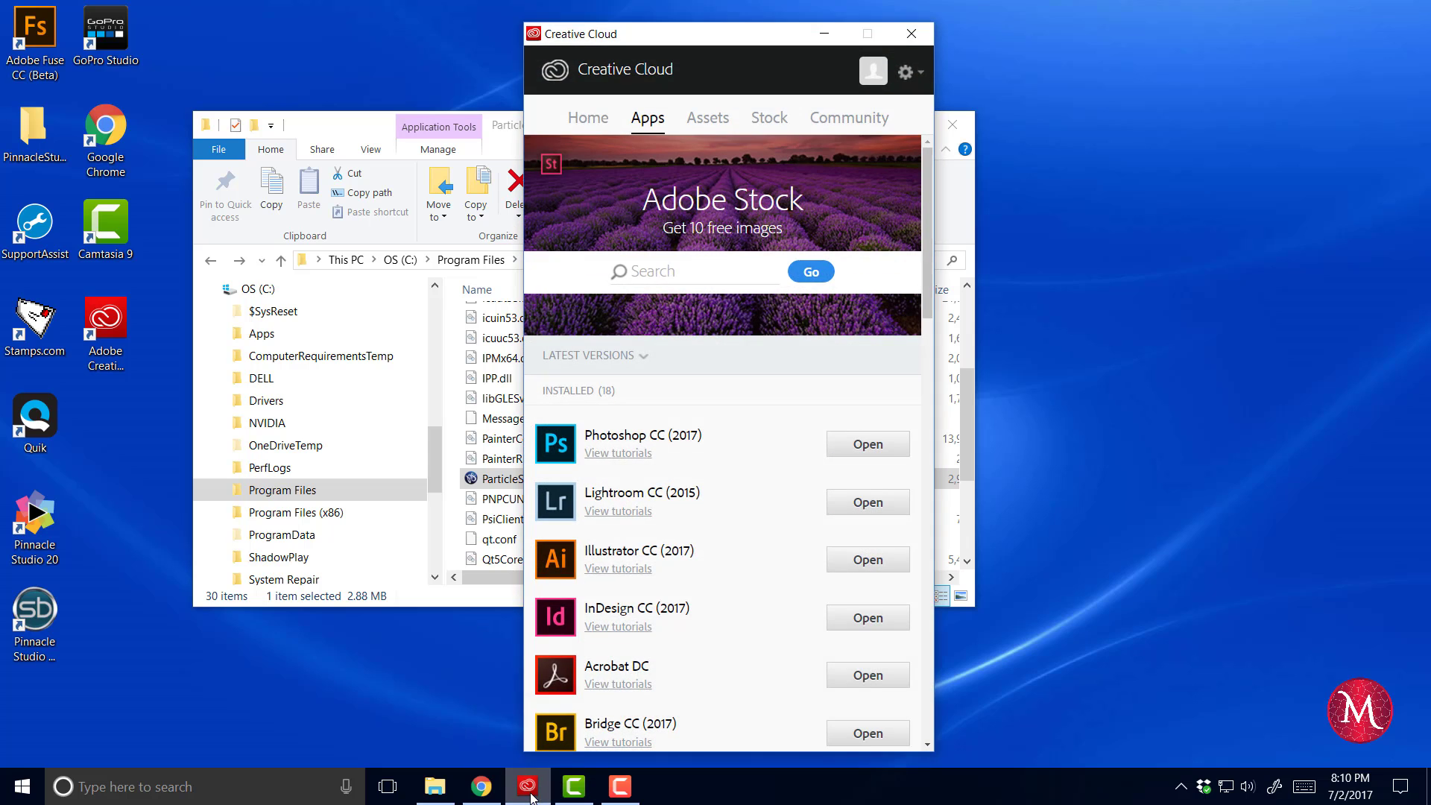
{"action": "left_click", "coordinate": [630, 447]}
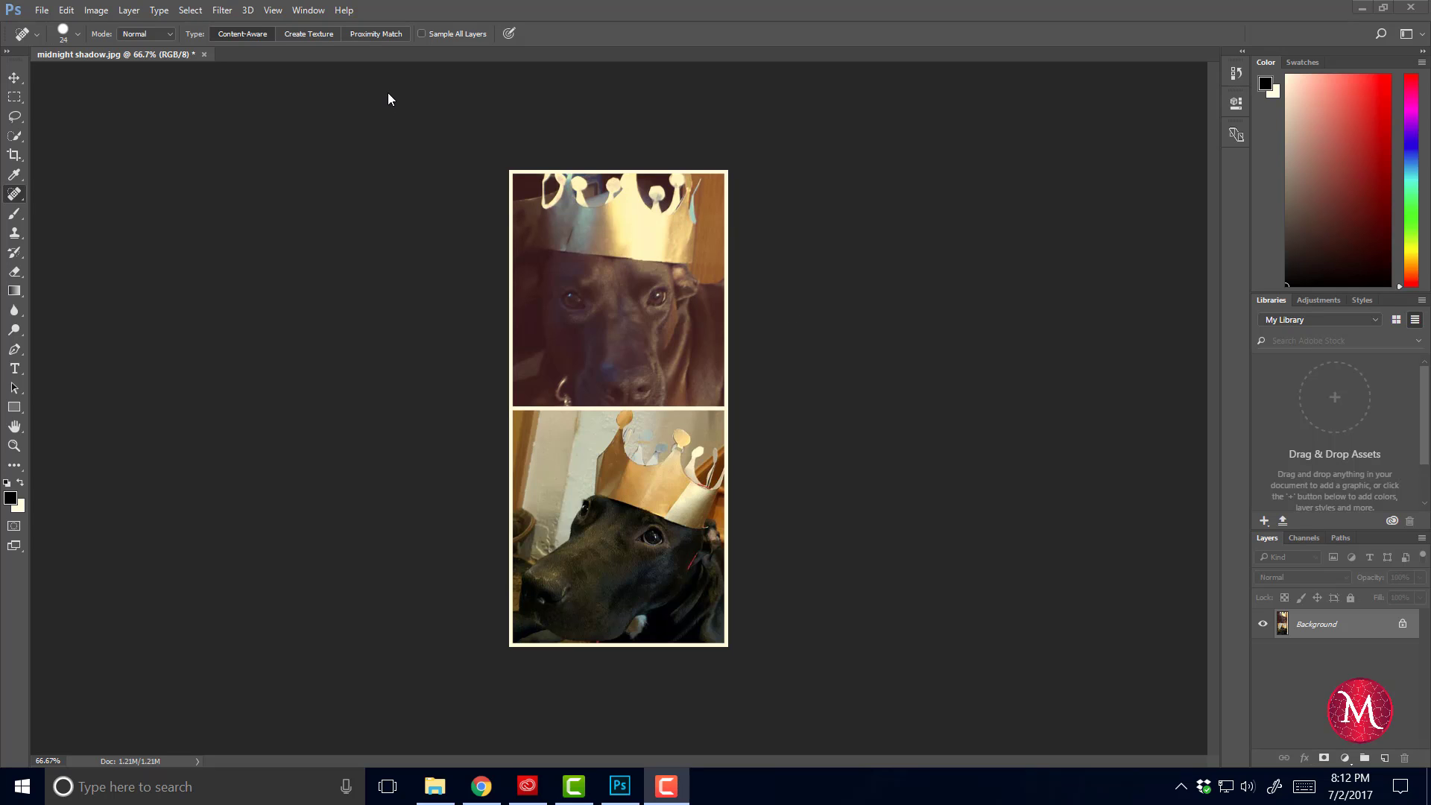
- Hide the ParticleShop folder window and run Filter > Painter > ParticleShop on the dog photo
{"action": "left_click", "coordinate": [435, 786]}
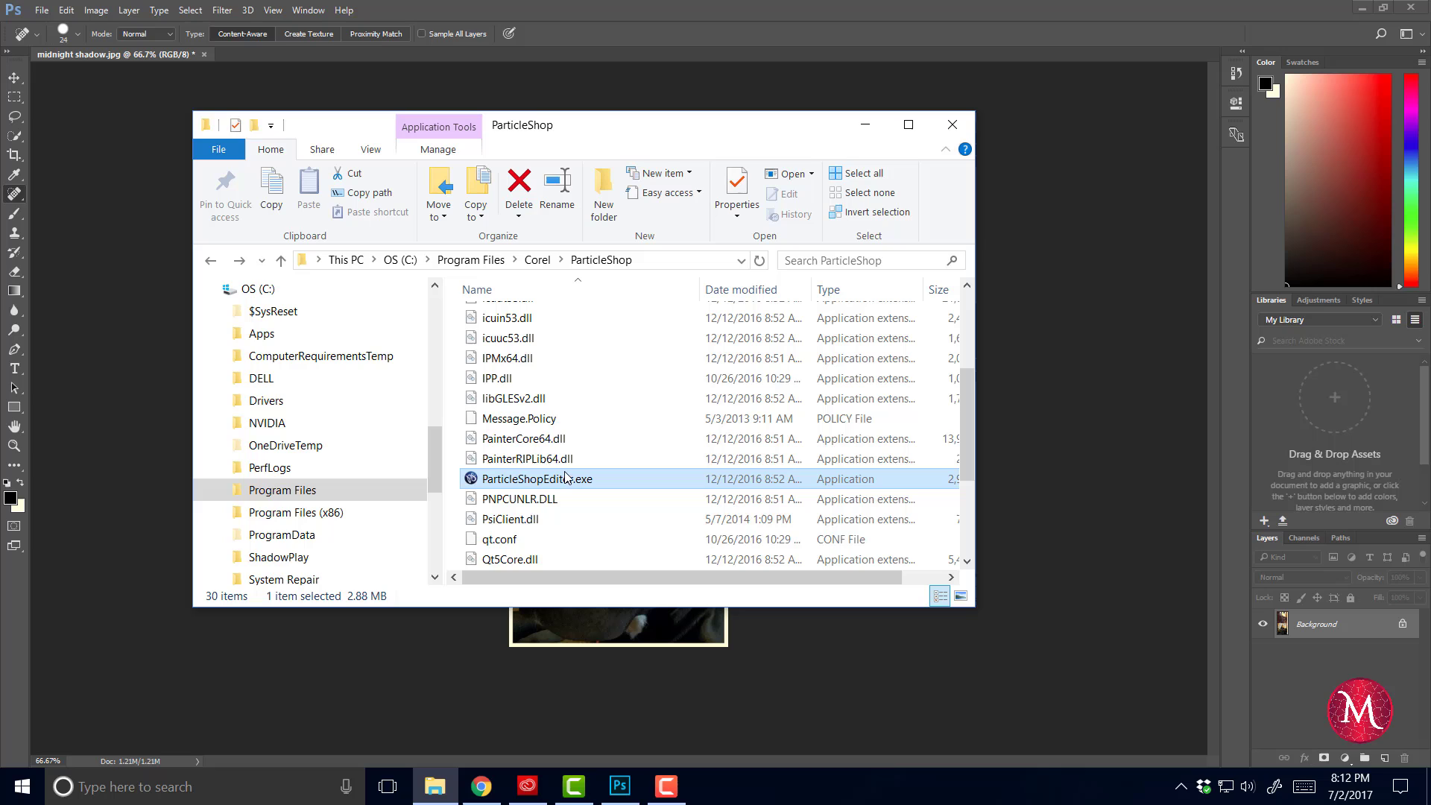
{"action": "left_click", "coordinate": [869, 125]}
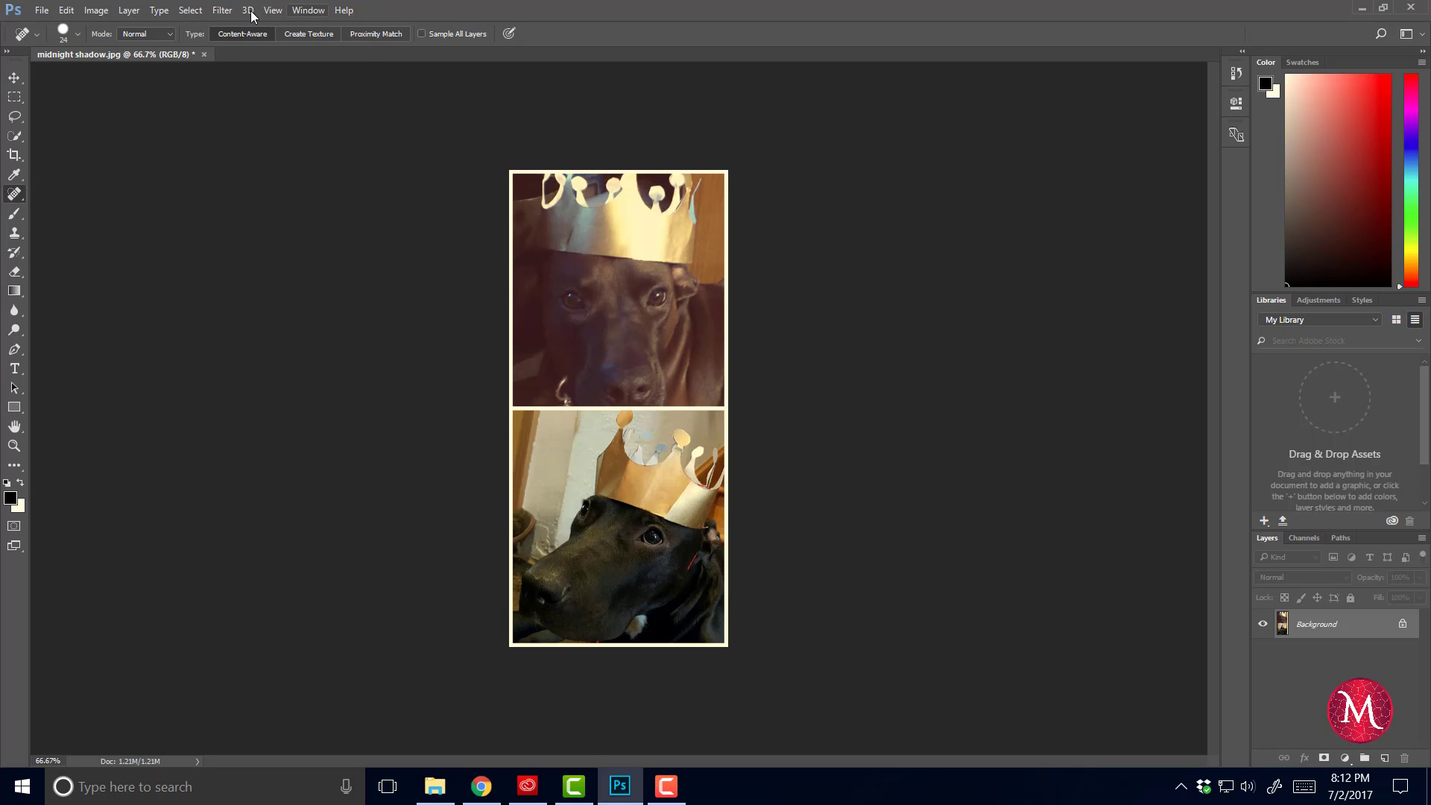
{"action": "left_click", "coordinate": [228, 13]}
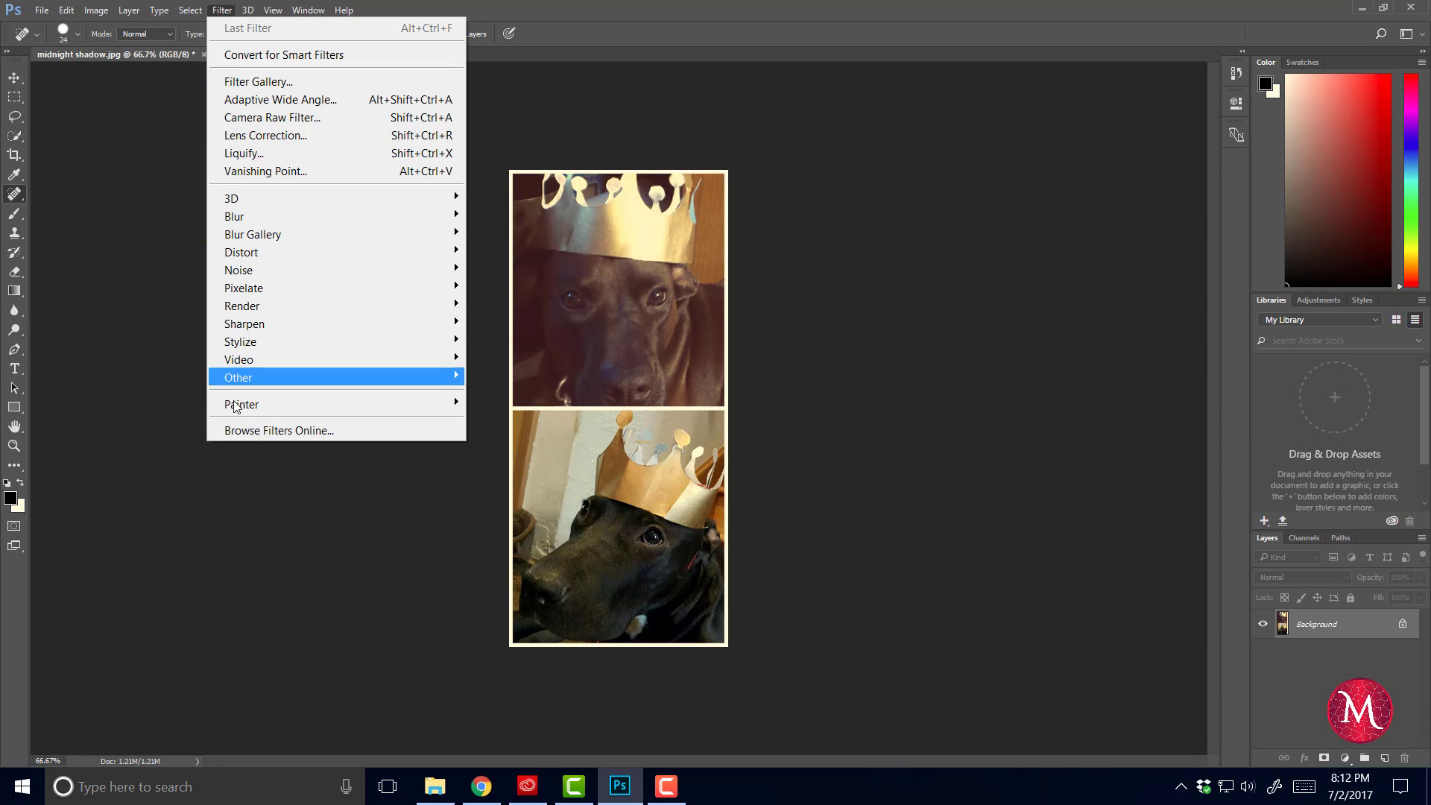
{"action": "mouse_move", "coordinate": [335, 404]}
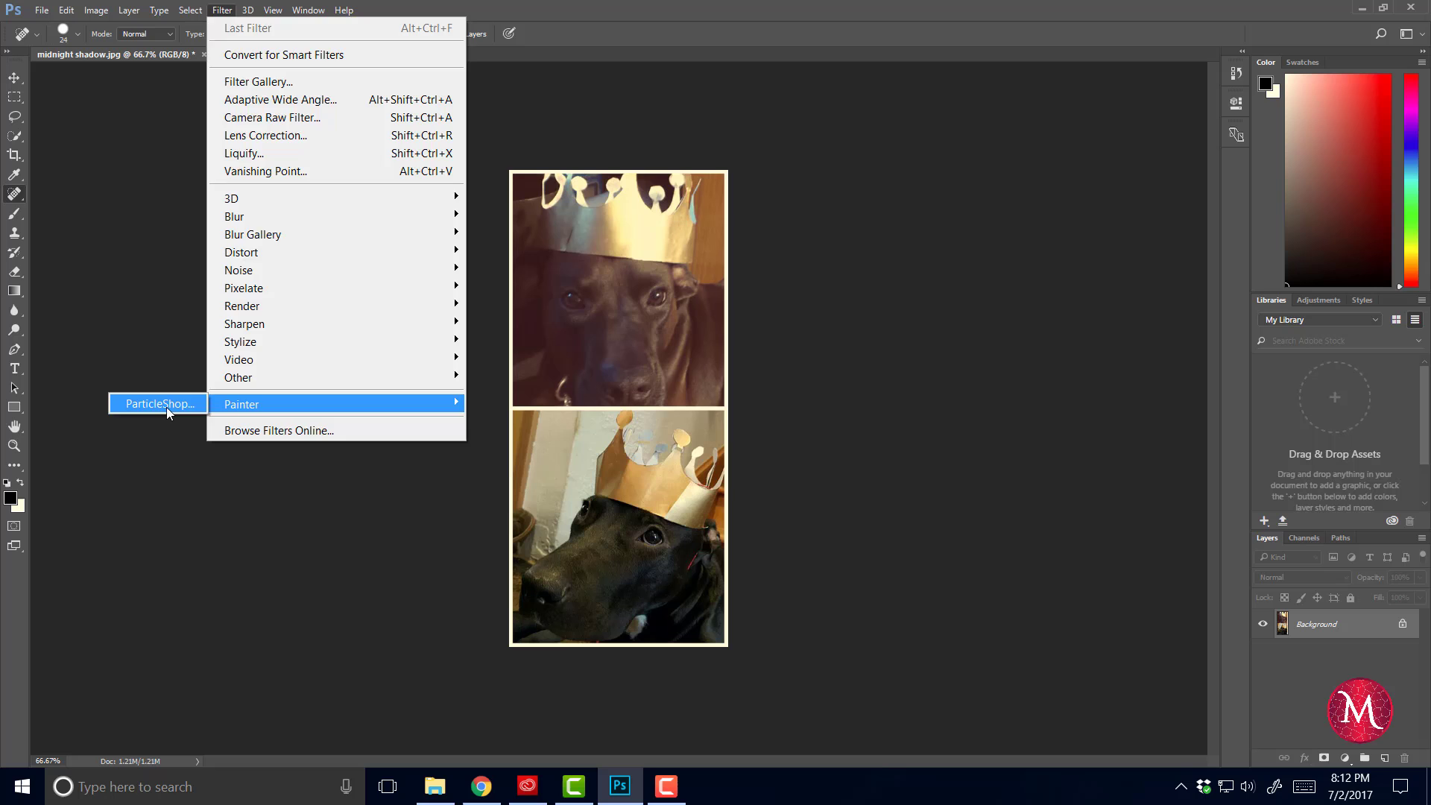
{"action": "left_click", "coordinate": [167, 407]}
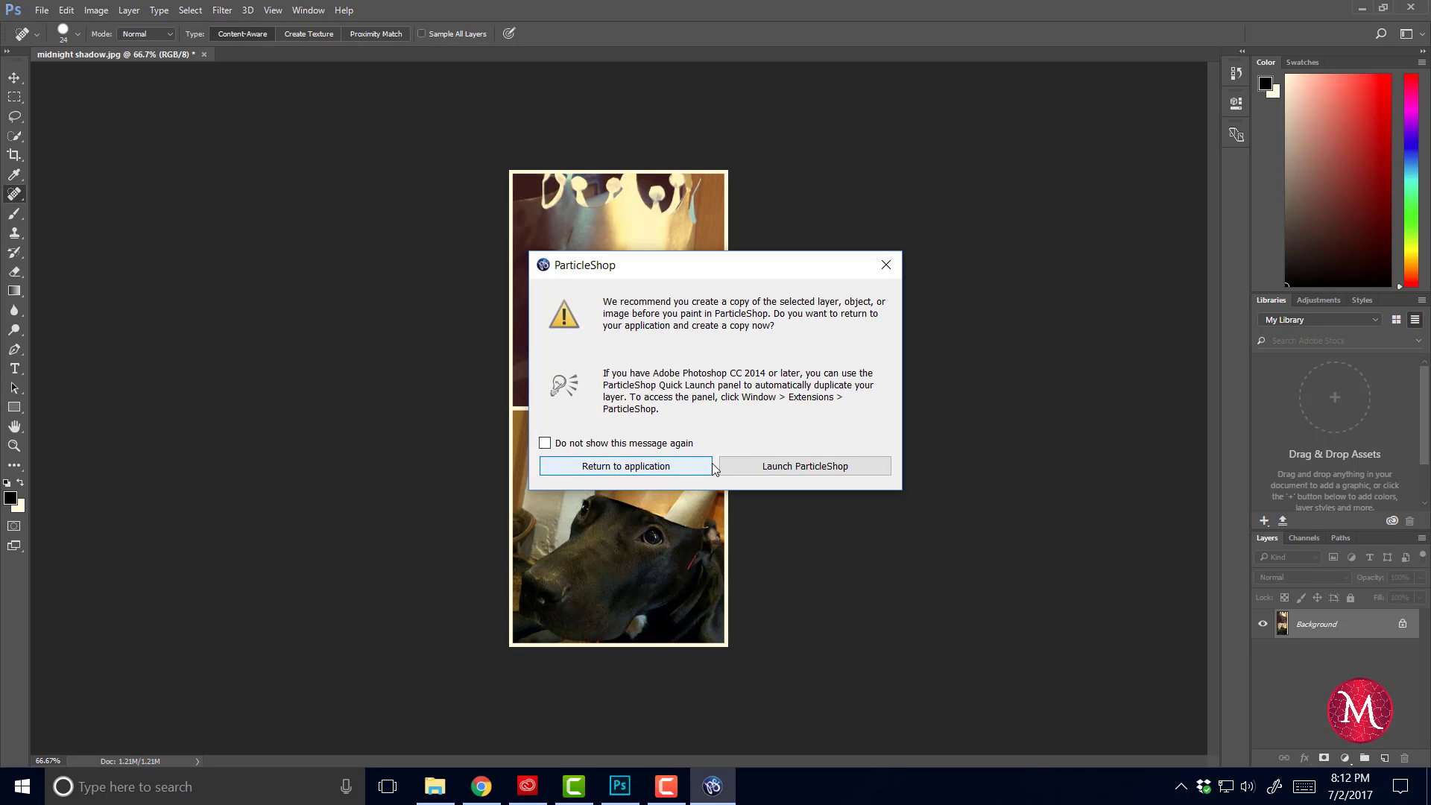
- Launch ParticleShop, dismiss the promo, and paint a Starter Pack Fabric stroke across the dog's nose
{"action": "left_click", "coordinate": [787, 469]}
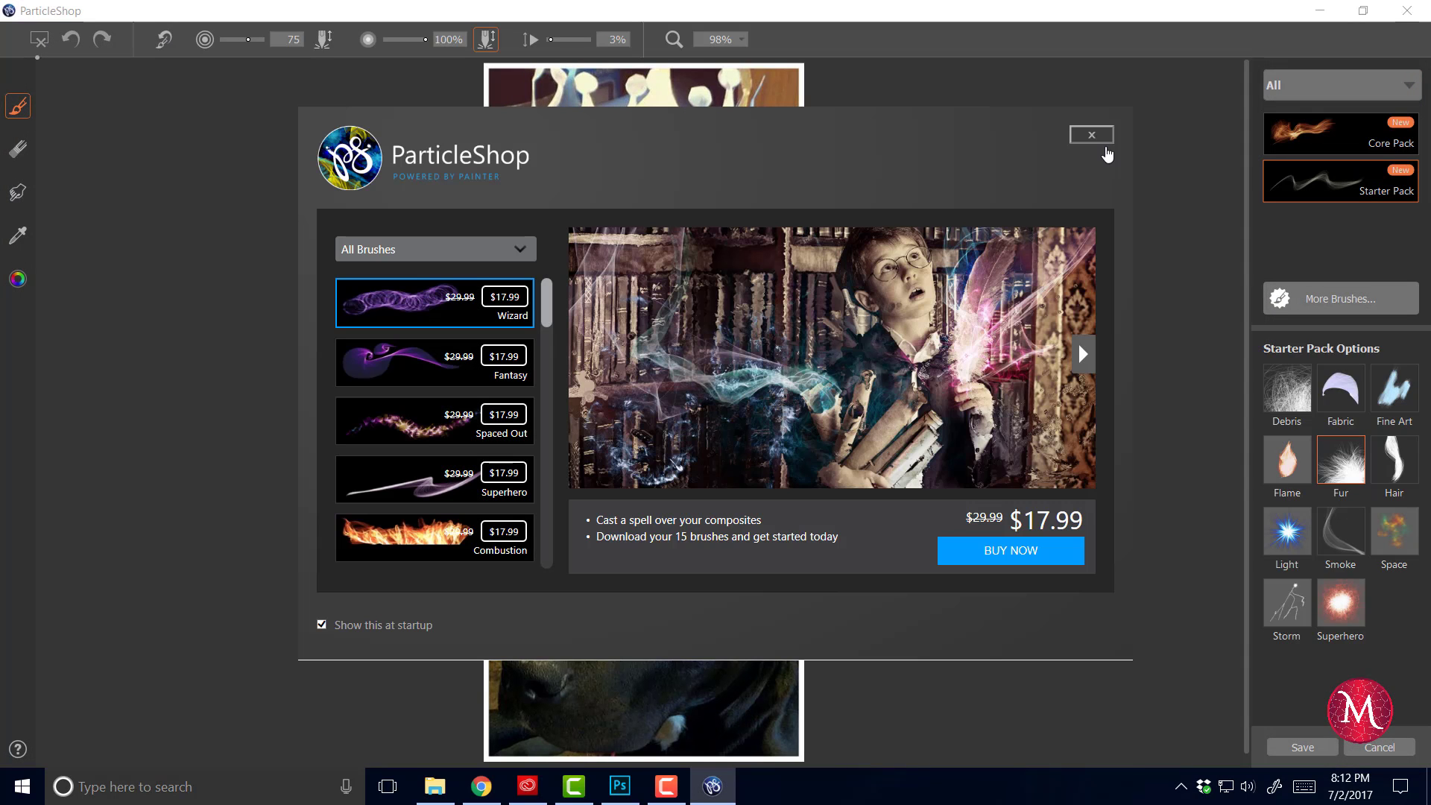
{"action": "left_click", "coordinate": [1102, 140]}
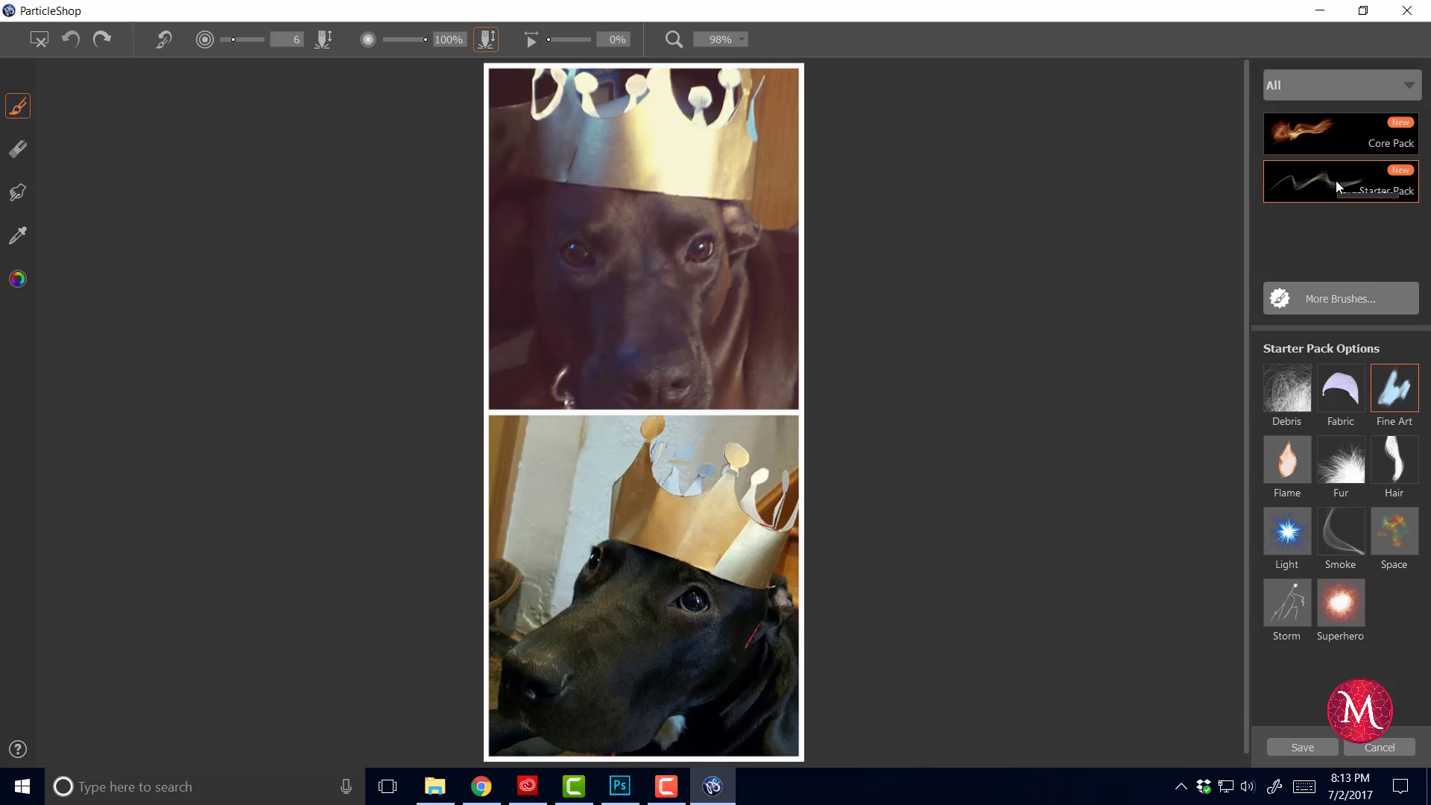
{"action": "left_click", "coordinate": [1339, 401]}
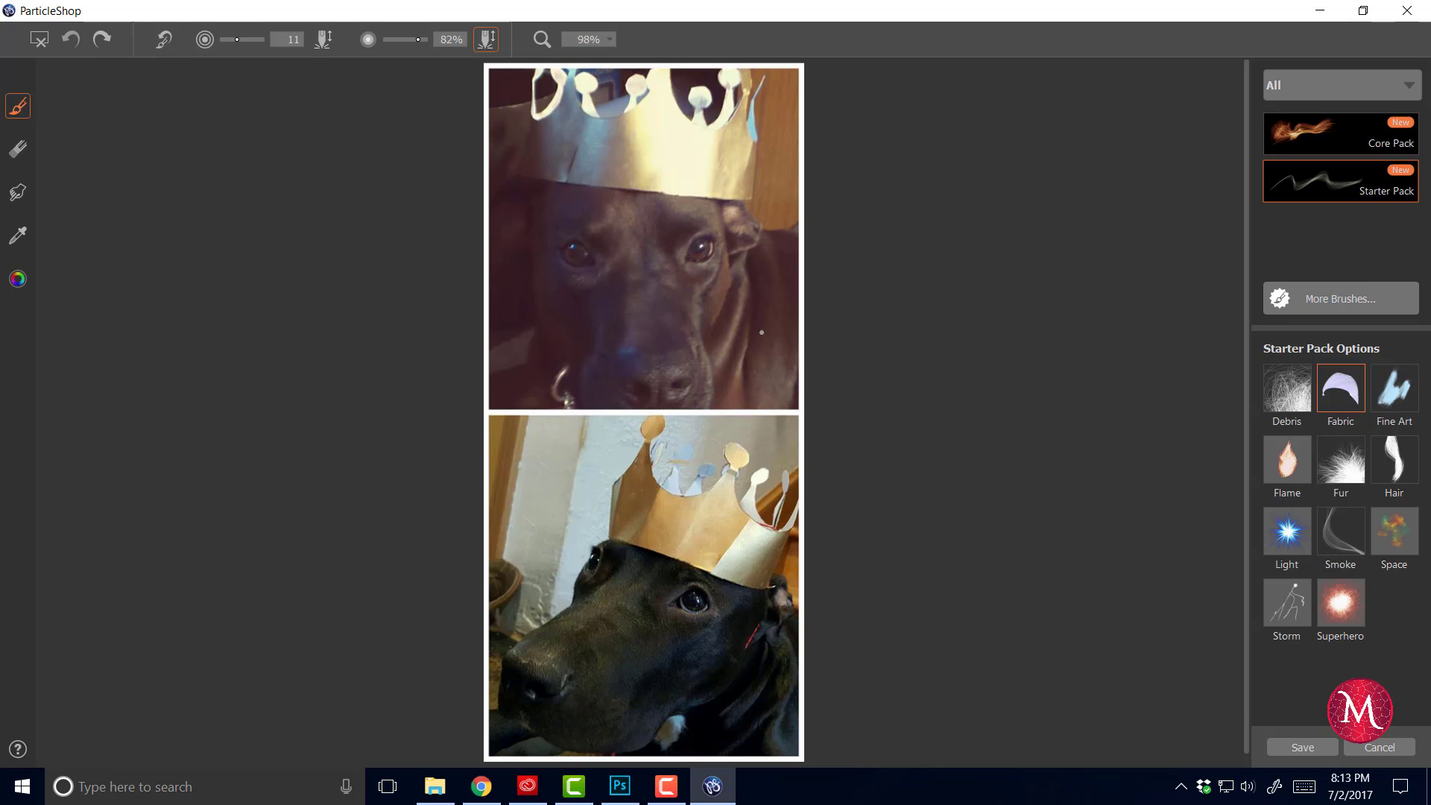
{"action": "left_click_drag", "start_coordinate": [576, 246], "coordinate": [671, 355]}
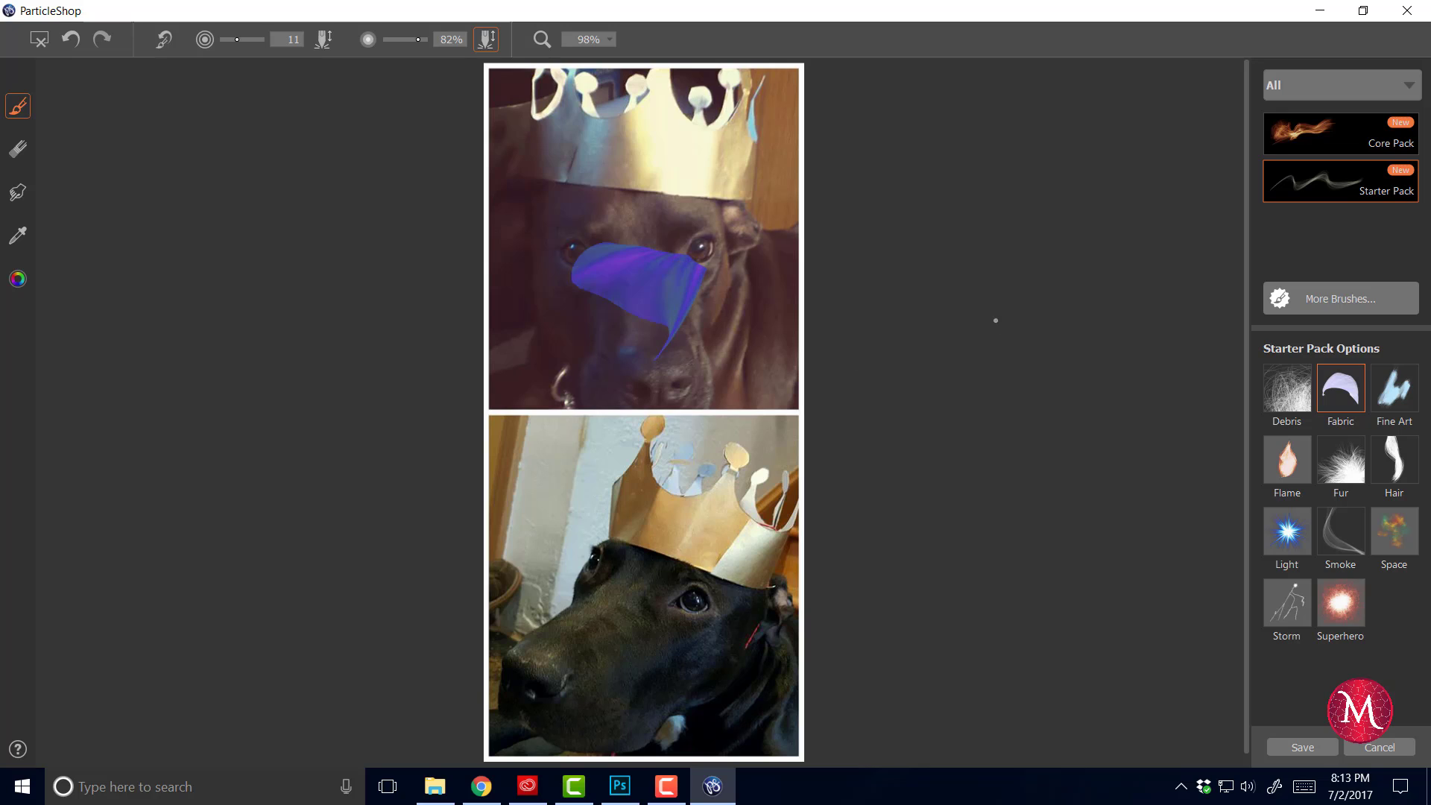